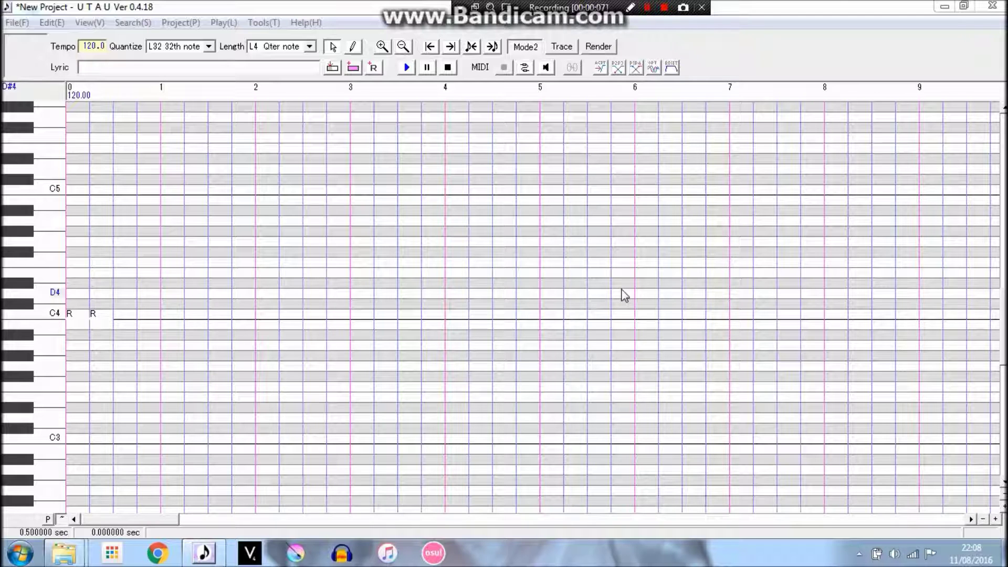
# Step: Try the first sample's markers in the waveform editor: consonant about 181 ms, overlap 59 ms
pyautogui.click(264, 23)
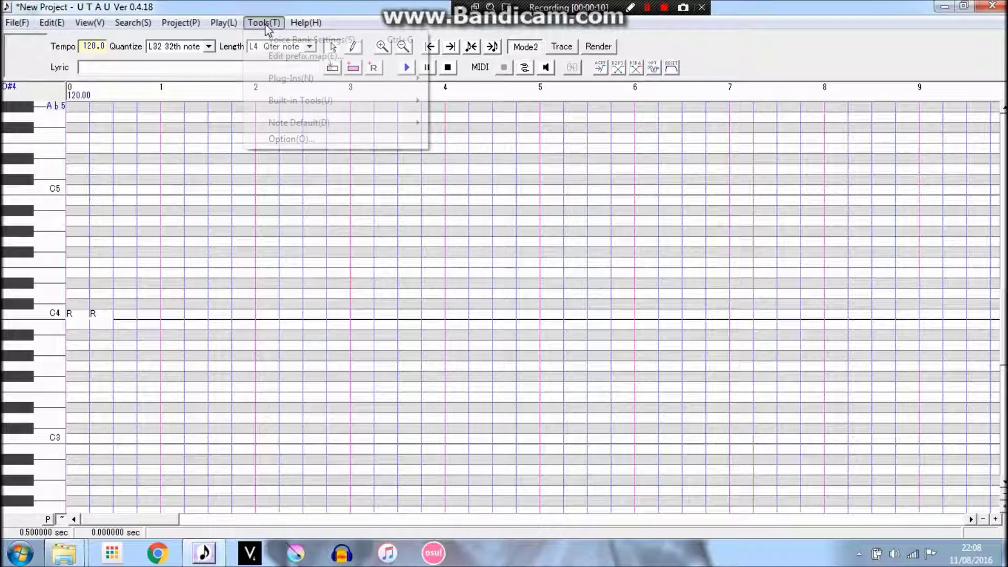
pyautogui.click(273, 38)
pyautogui.click(622, 315)
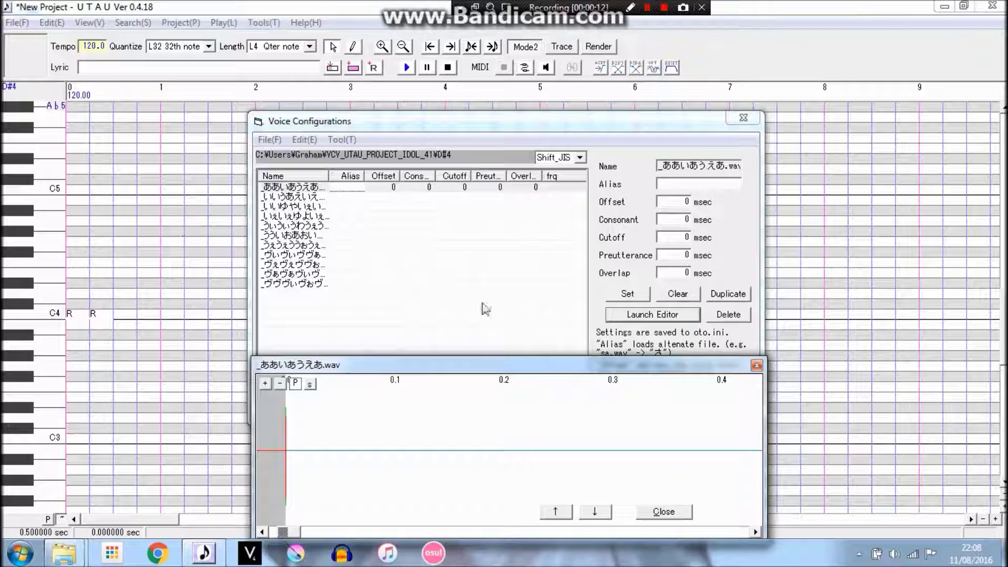
pyautogui.moveTo(295, 401); pyautogui.dragTo(482, 400)
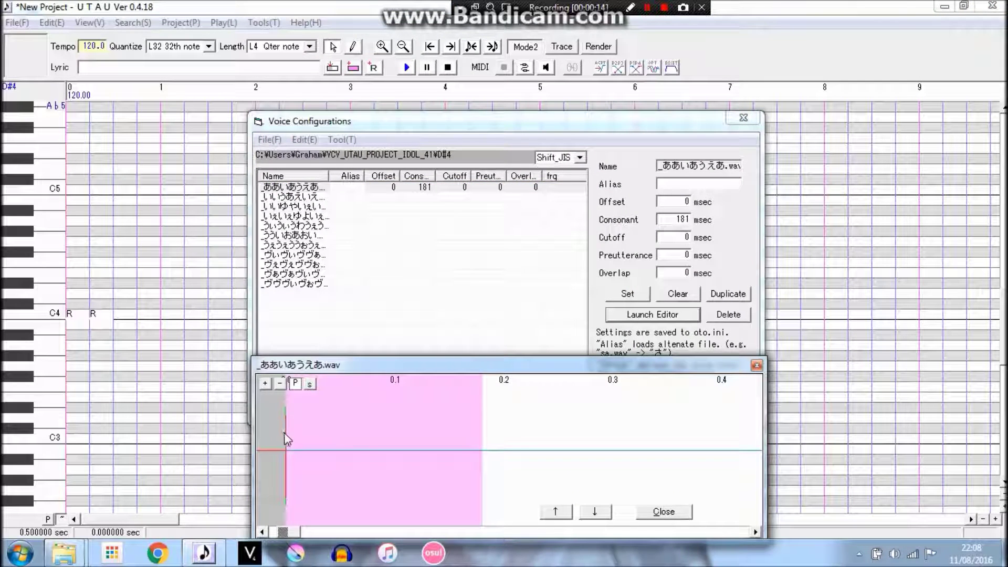
pyautogui.moveTo(286, 429); pyautogui.dragTo(313, 405)
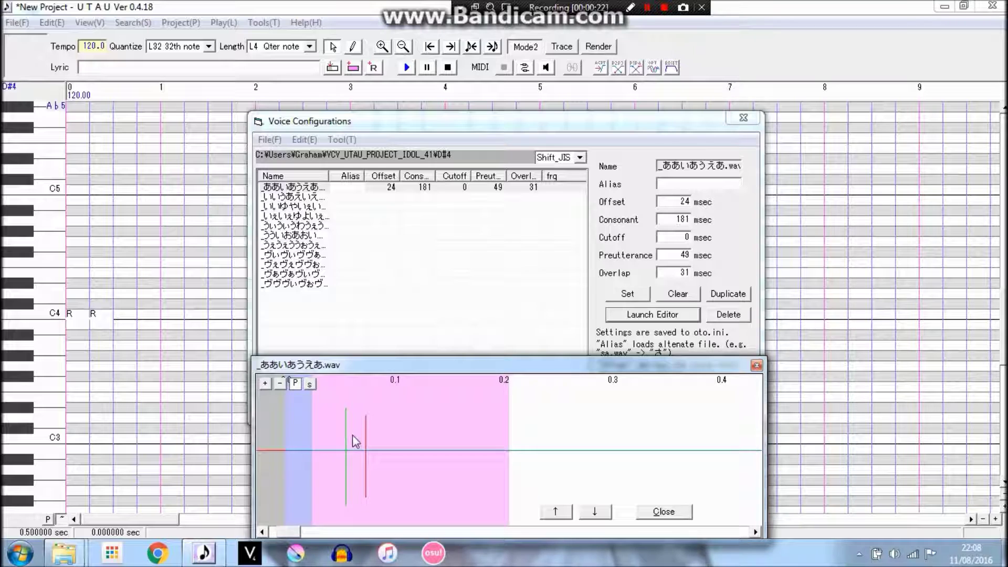
pyautogui.moveTo(346, 435); pyautogui.dragTo(376, 440)
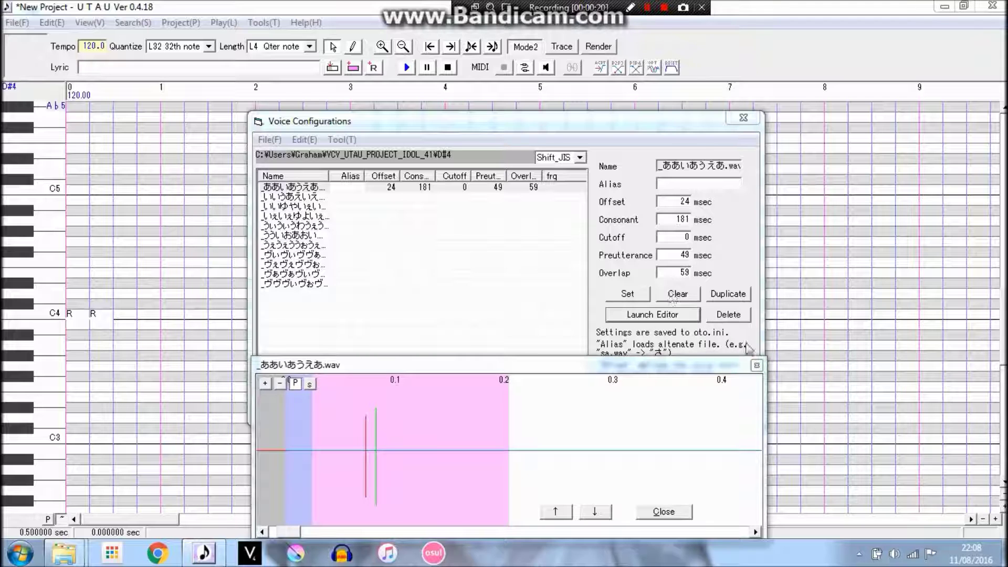
# Step: Zoom out, close the editor, then clear and store the first sample's timings as zero
pyautogui.click(280, 384)
pyautogui.click(280, 383)
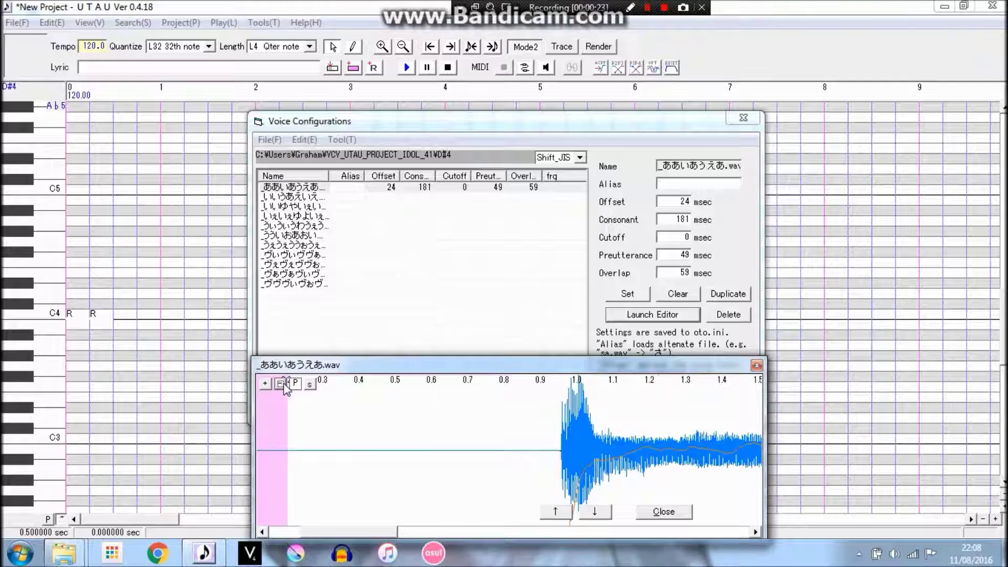
pyautogui.click(280, 384)
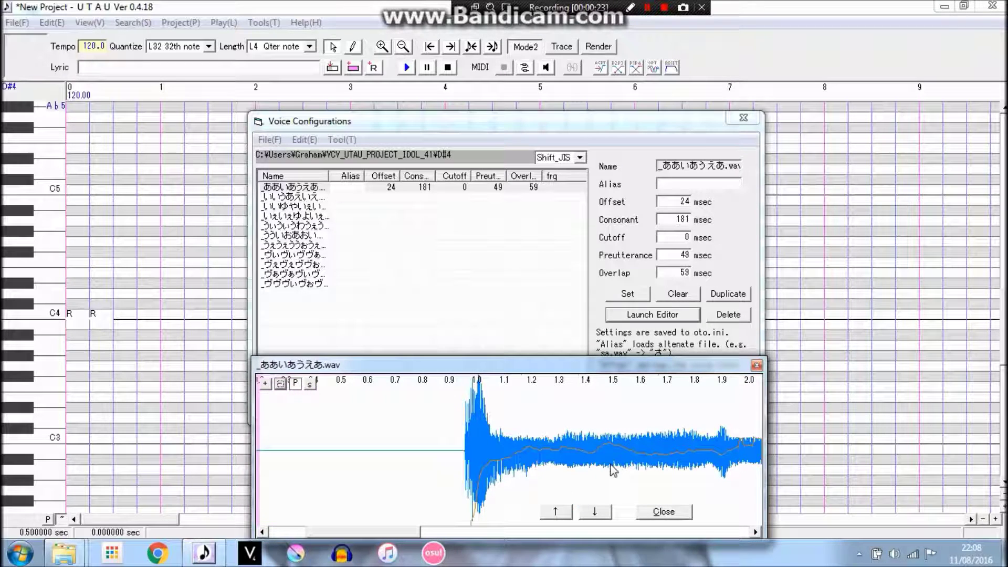
pyautogui.click(757, 366)
pyautogui.click(679, 294)
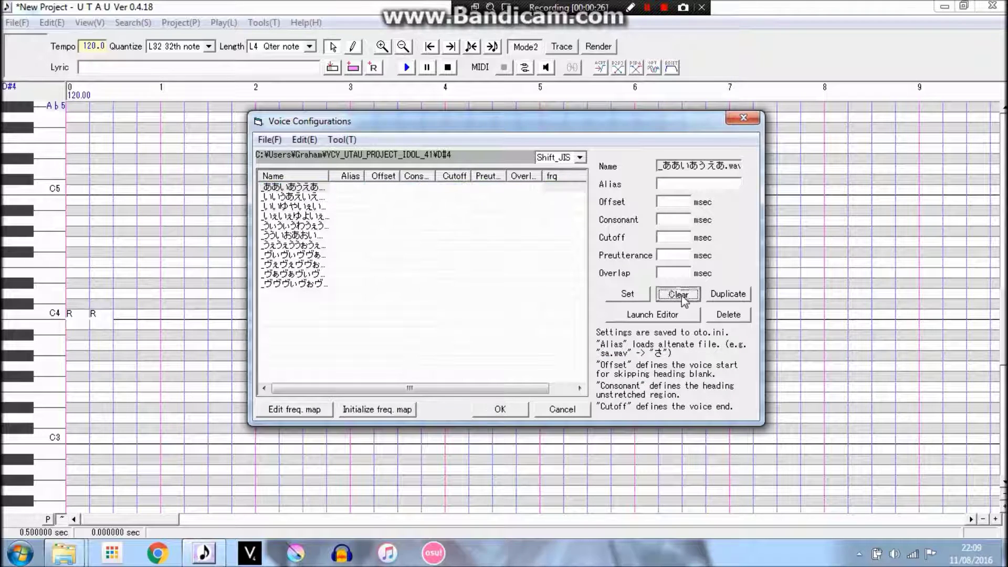
pyautogui.click(627, 294)
pyautogui.click(500, 409)
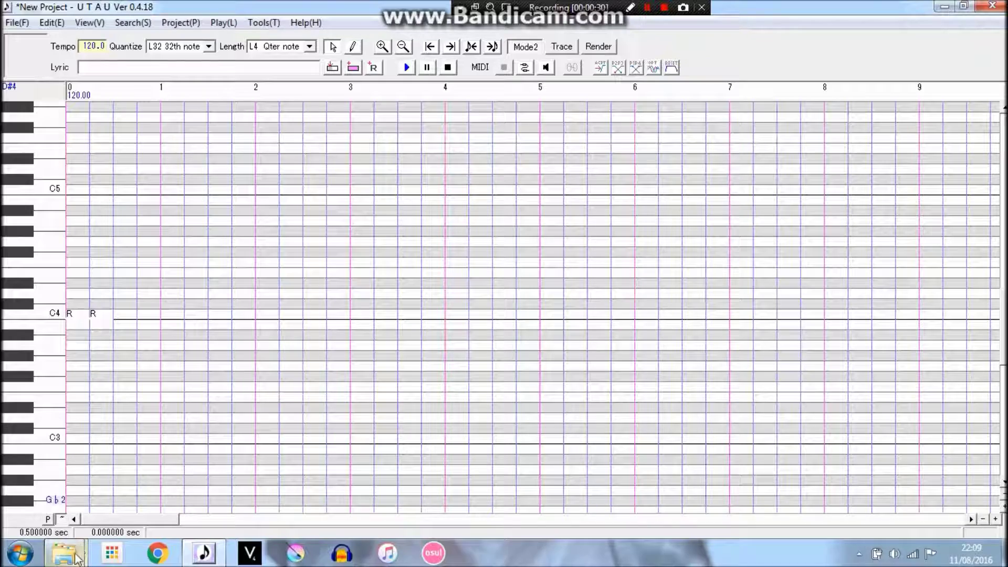
# Step: Bring the reference bank's D#4 folder forward and move it to the right
pyautogui.moveTo(75, 556)
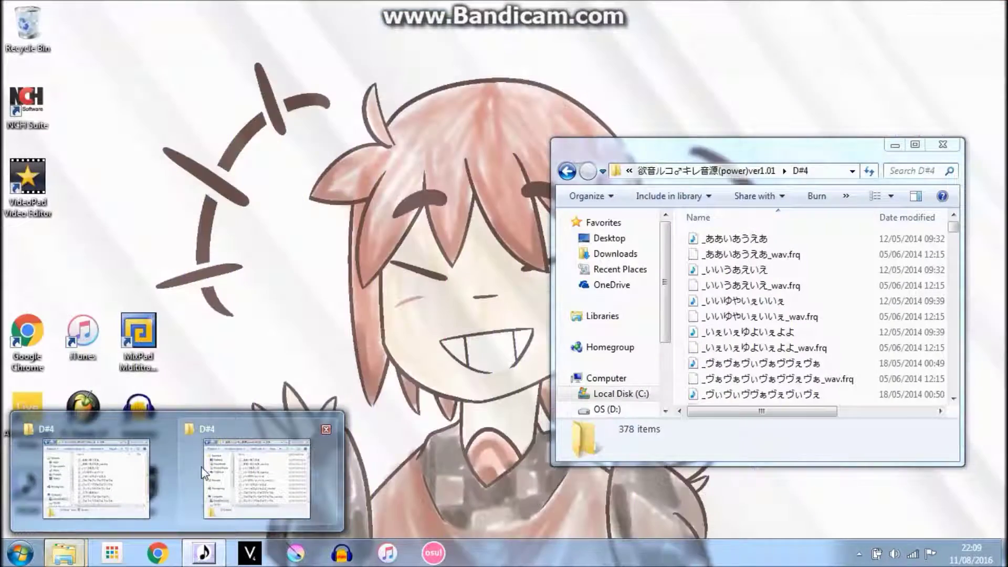
pyautogui.moveTo(84, 473)
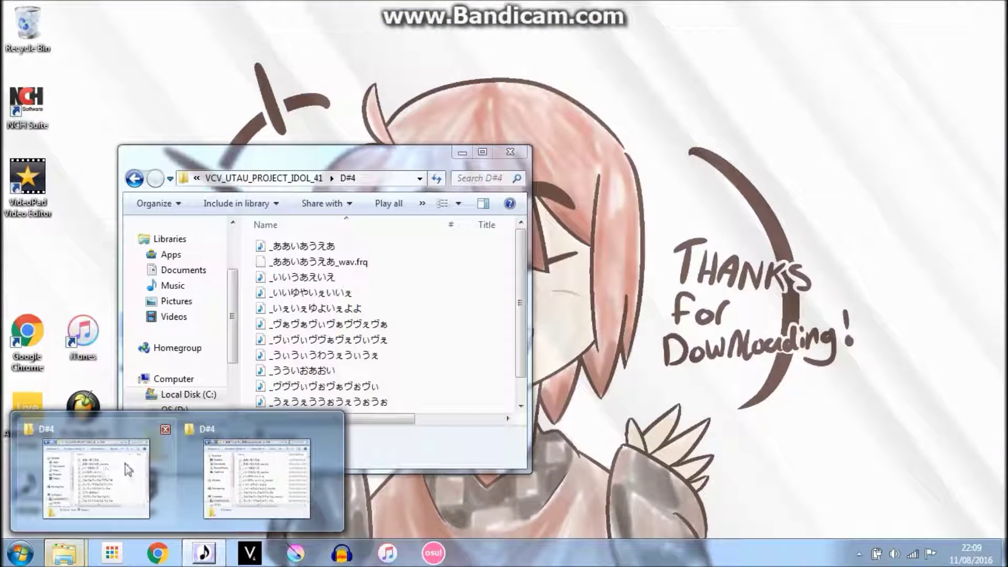
pyautogui.moveTo(216, 467)
pyautogui.click(212, 460)
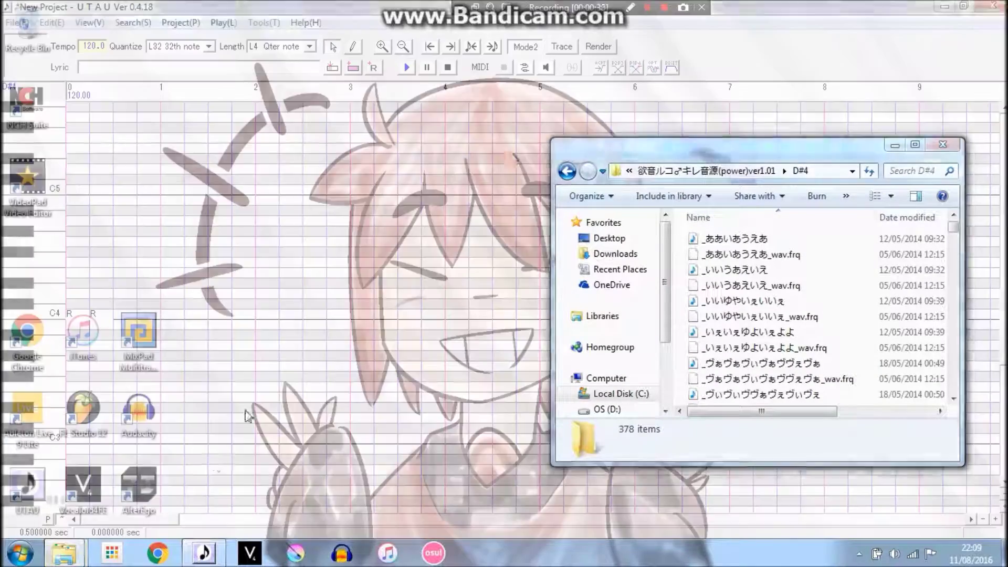
pyautogui.moveTo(637, 152); pyautogui.dragTo(671, 97)
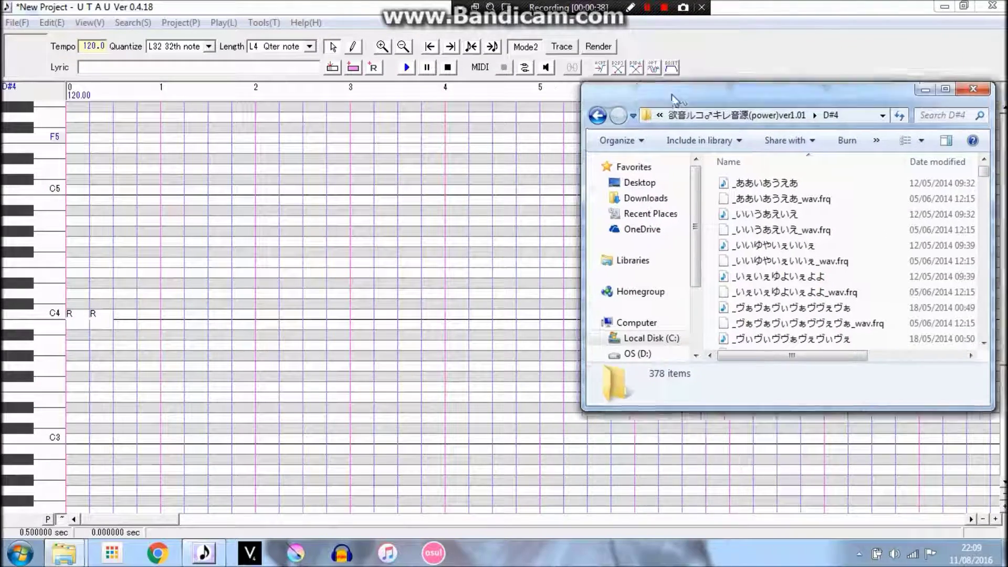
# Step: Place the VCV_UTAU_PROJECT_IDOL_41 D#4 folder beside it, adjust the view, and launch Audacity
pyautogui.moveTo(64, 553)
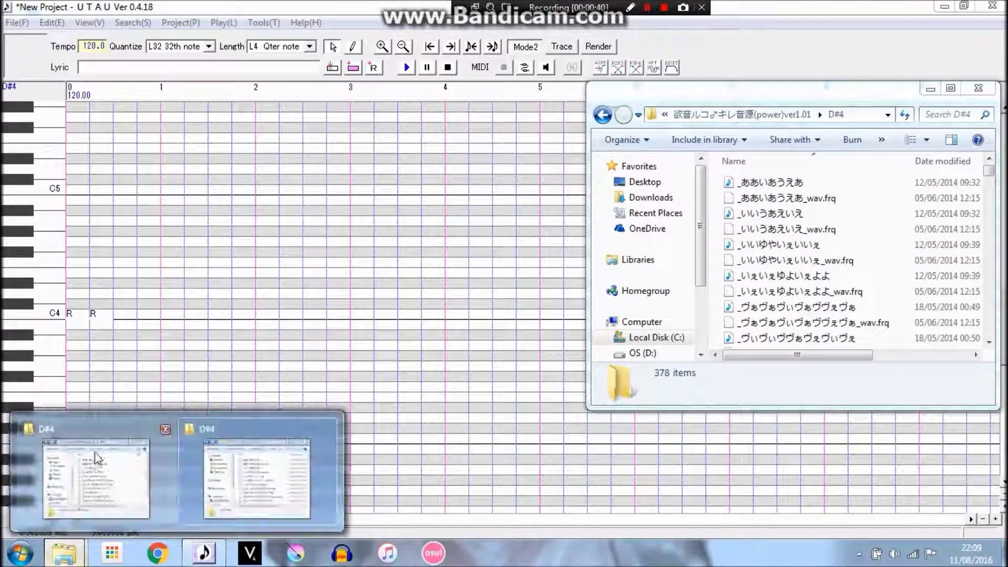
pyautogui.click(100, 462)
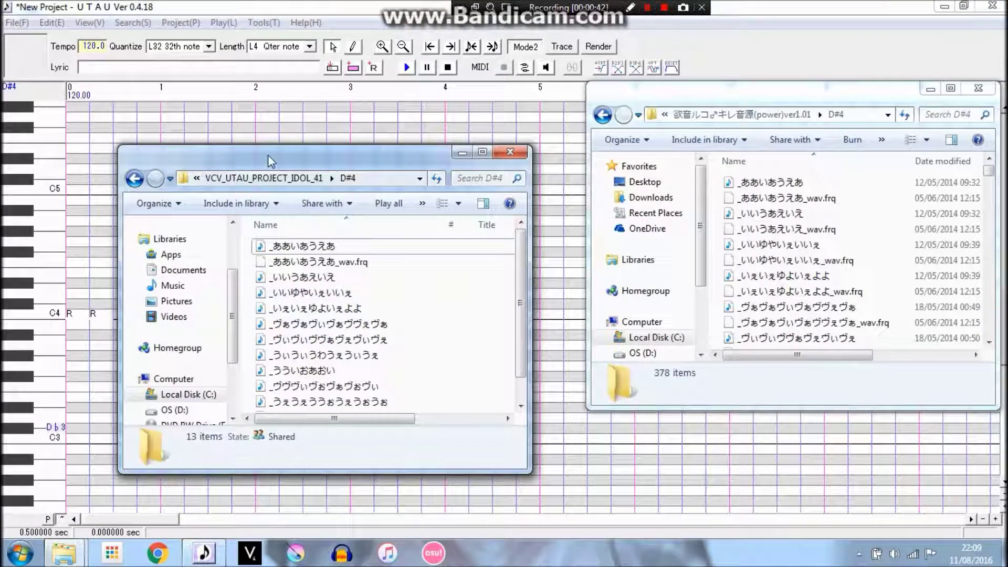
pyautogui.moveTo(268, 155); pyautogui.dragTo(279, 89)
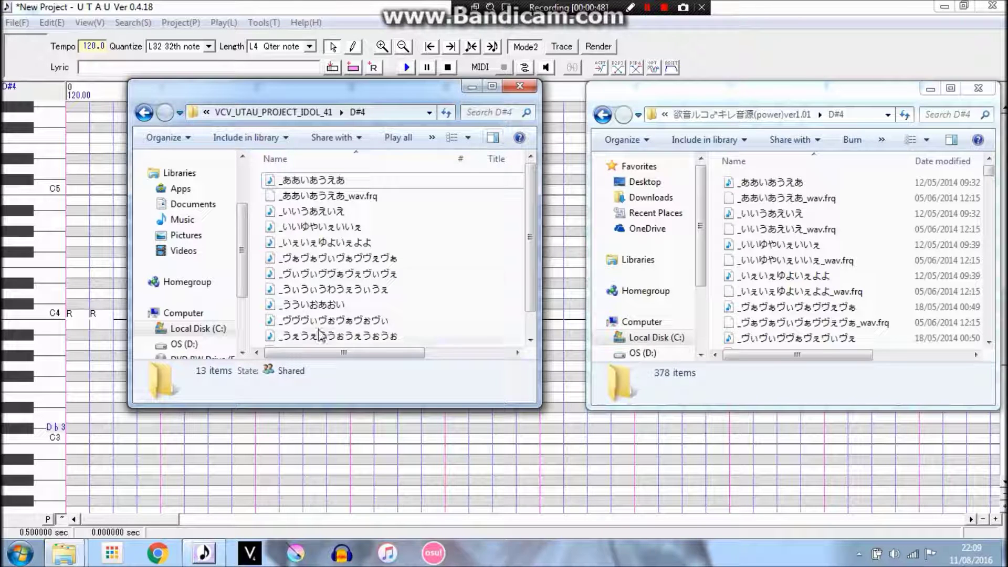
pyautogui.scroll(-1, 535, 189)
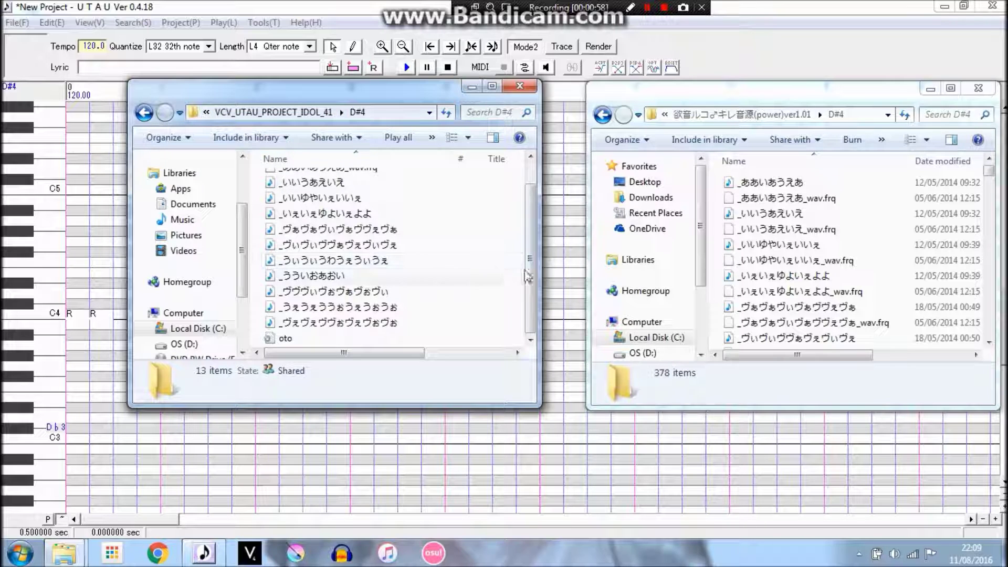
pyautogui.moveTo(532, 273); pyautogui.dragTo(537, 244)
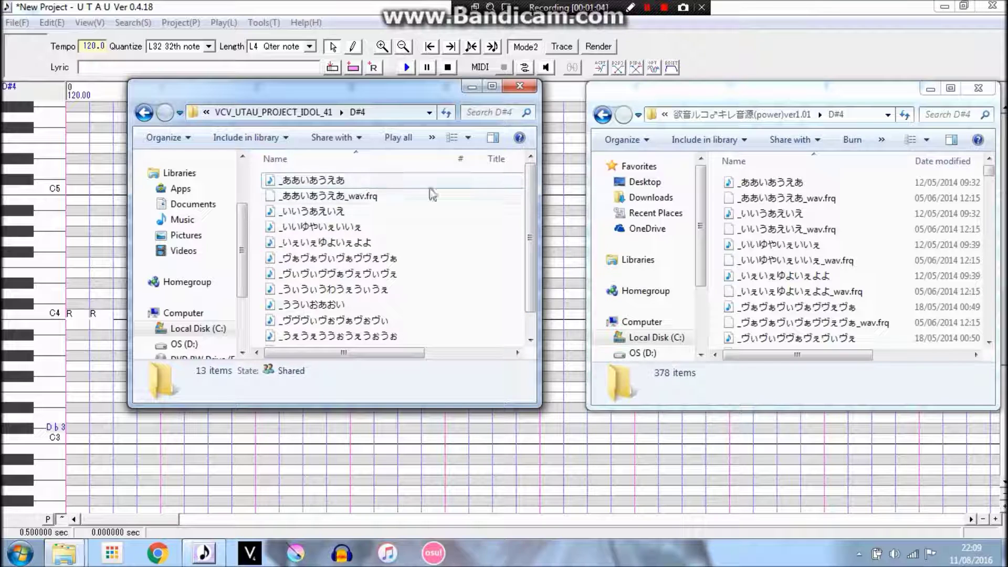
pyautogui.moveTo(528, 209); pyautogui.dragTo(543, 189)
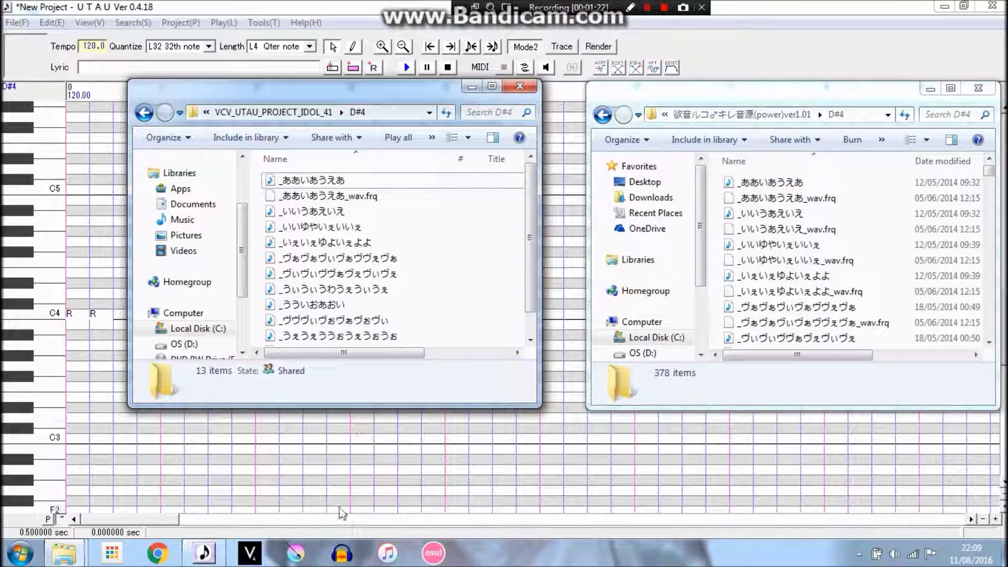
pyautogui.click(341, 552)
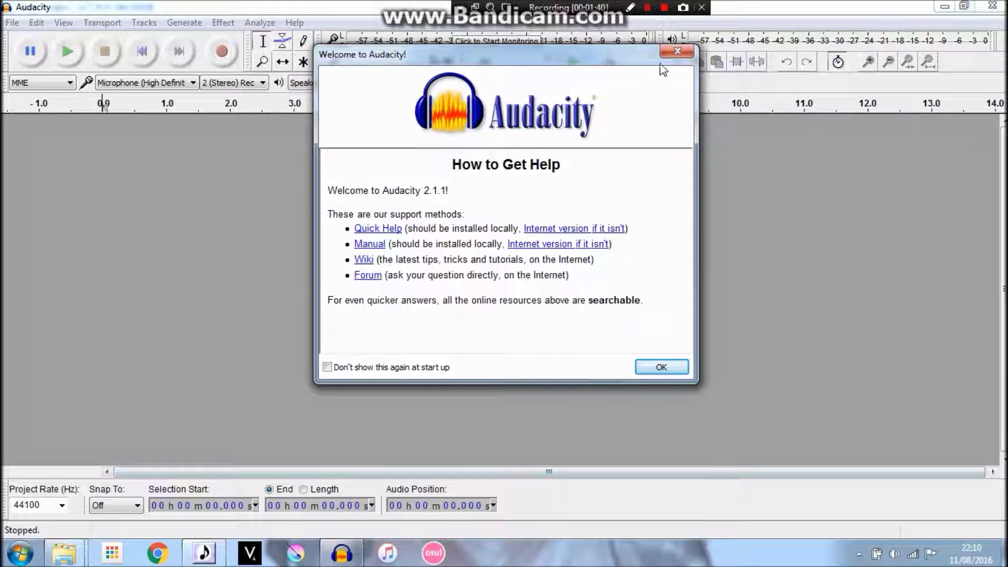
# Step: Dismiss Audacity's welcome message and start opening a file from C:\Program Files
pyautogui.click(669, 56)
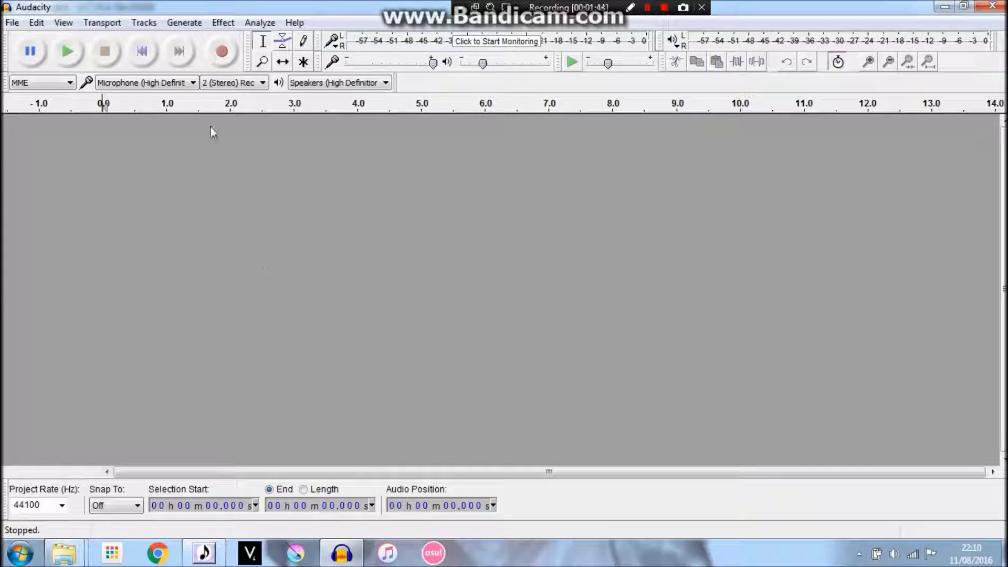
pyautogui.click(12, 23)
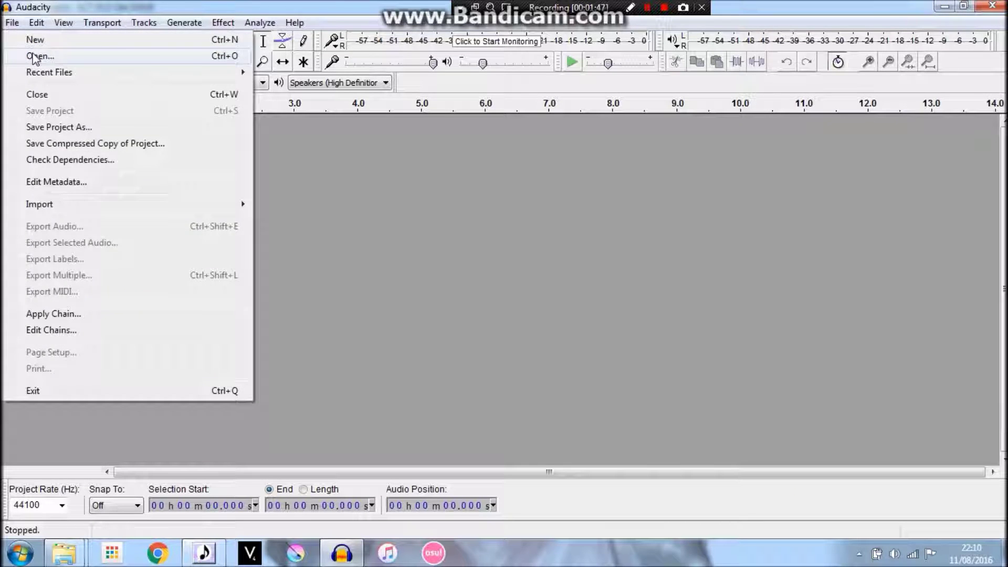
pyautogui.click(35, 56)
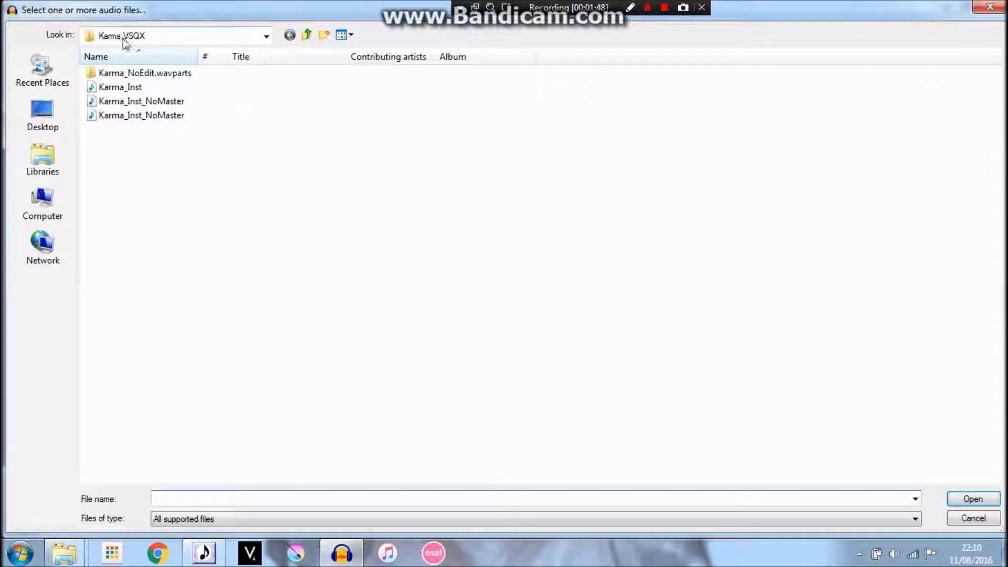
pyautogui.click(267, 36)
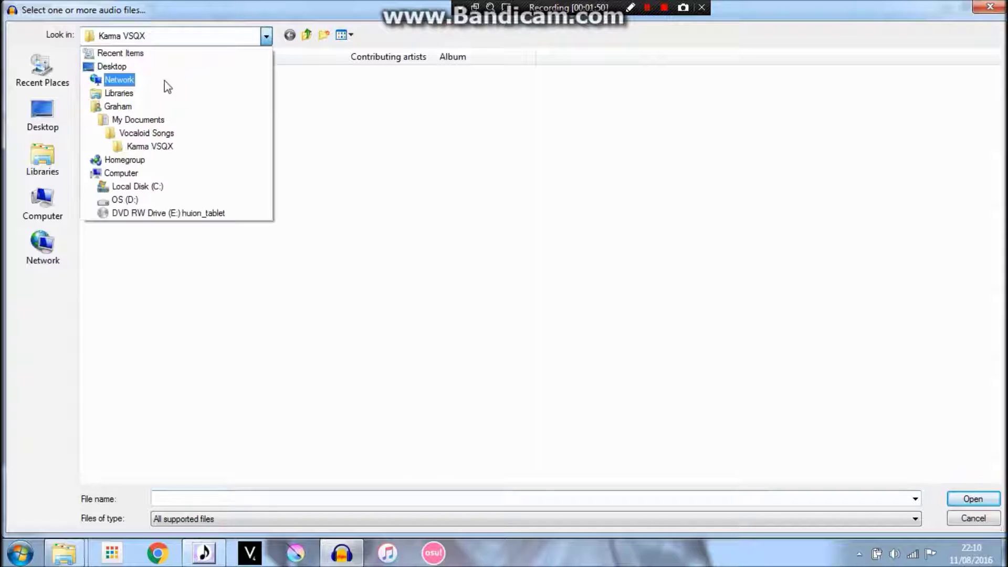
pyautogui.click(120, 184)
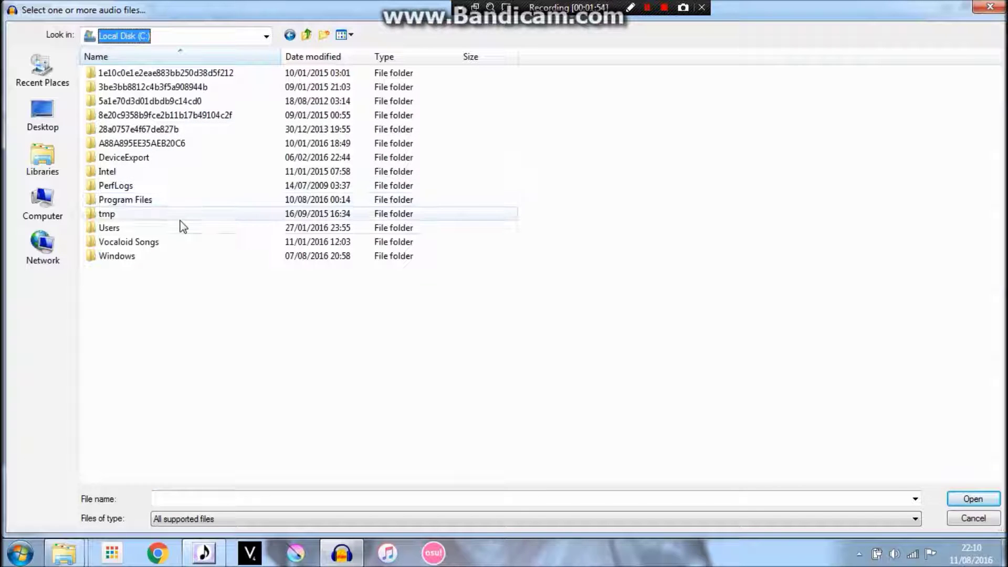
pyautogui.click(177, 202)
pyautogui.doubleClick(176, 202)
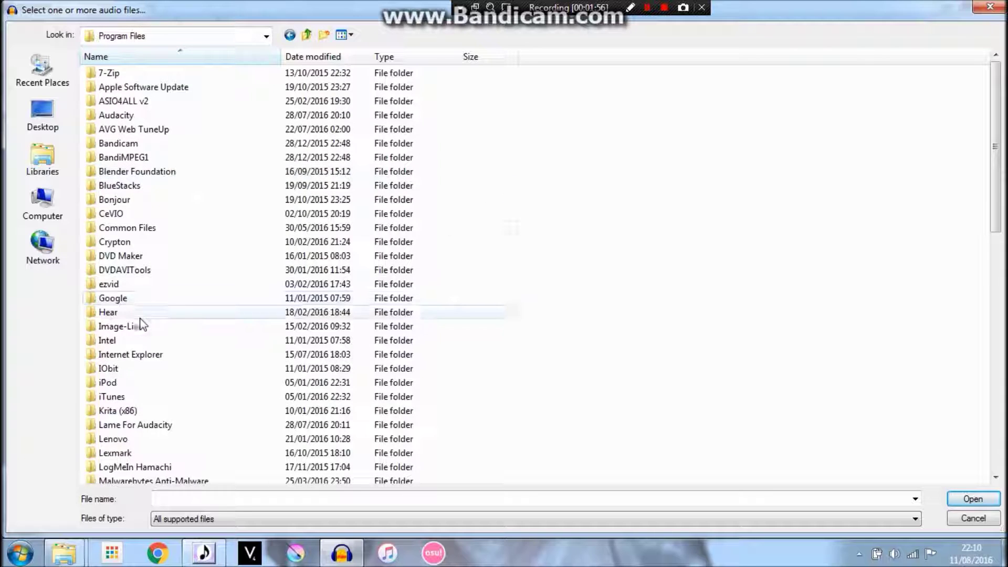
# Step: Browse through UTAU's voice folder into the reference bank's D#4 folder and open its first sample
pyautogui.scroll(-15, 157, 288)
pyautogui.doubleClick(147, 230)
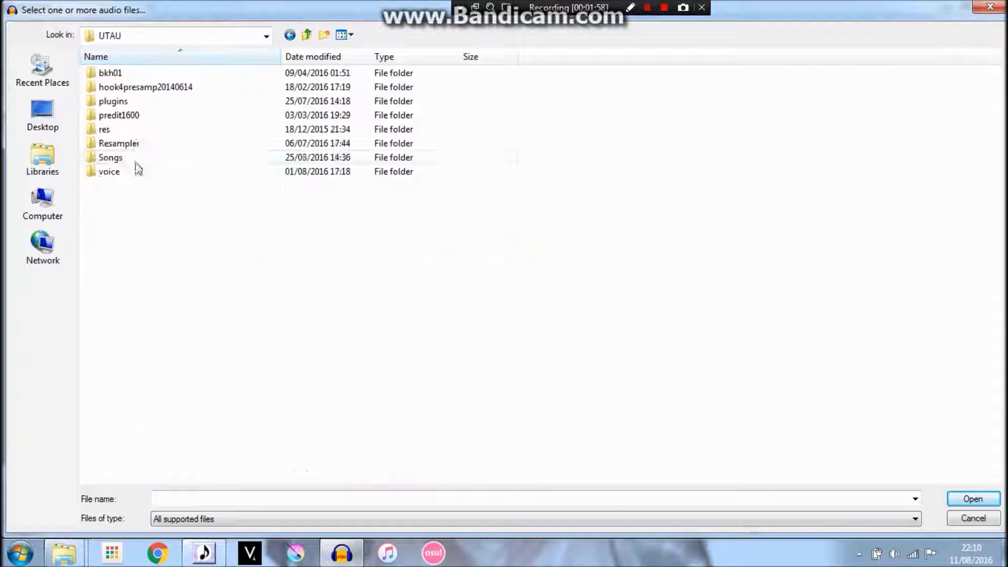
pyautogui.doubleClick(132, 160)
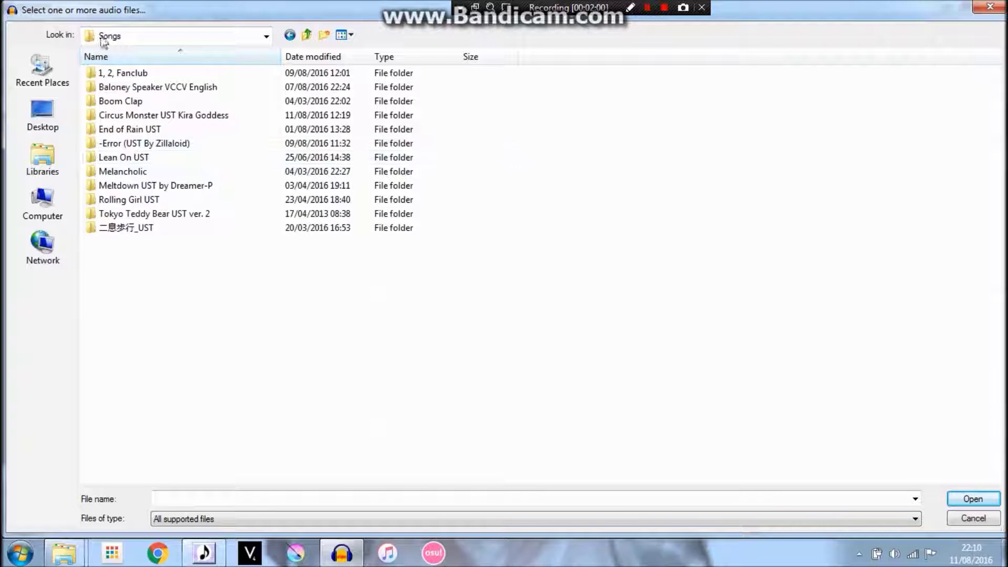
pyautogui.click(290, 35)
pyautogui.doubleClick(146, 174)
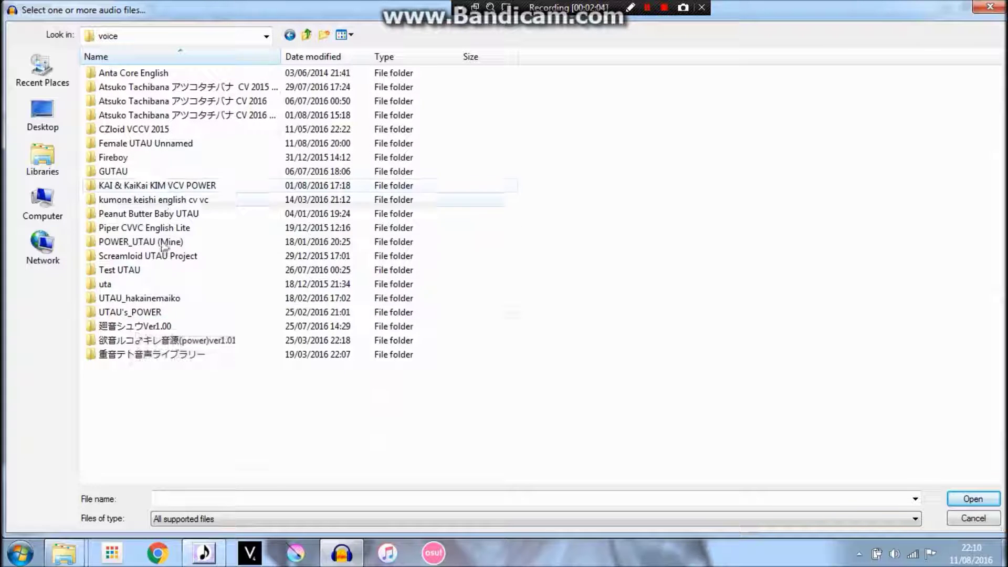
pyautogui.doubleClick(177, 339)
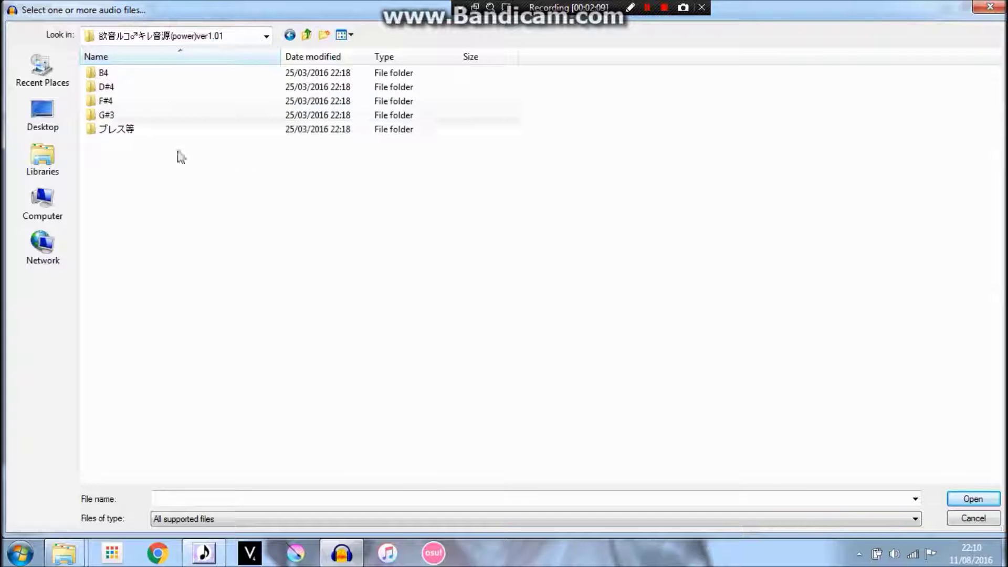
pyautogui.doubleClick(139, 89)
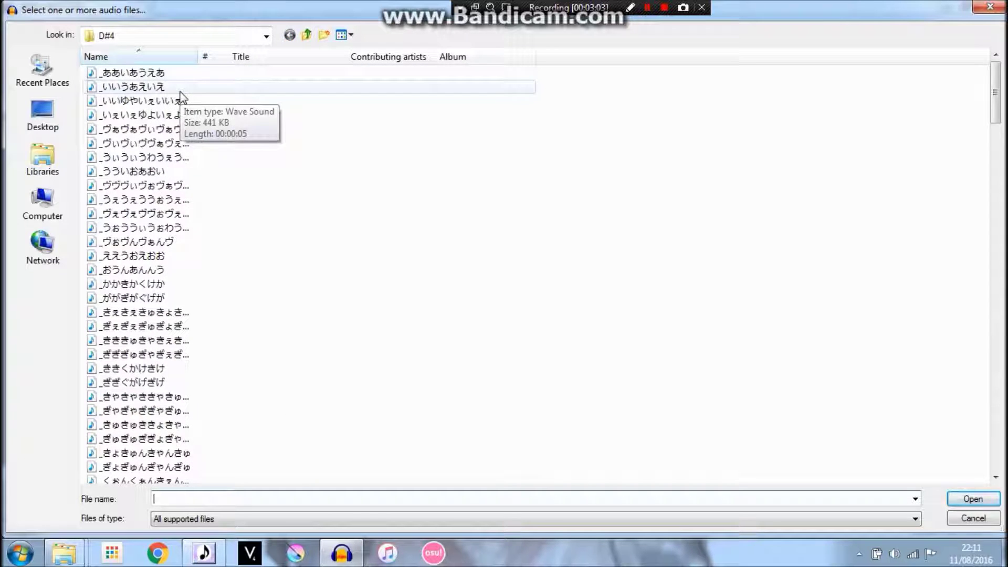
pyautogui.doubleClick(180, 92)
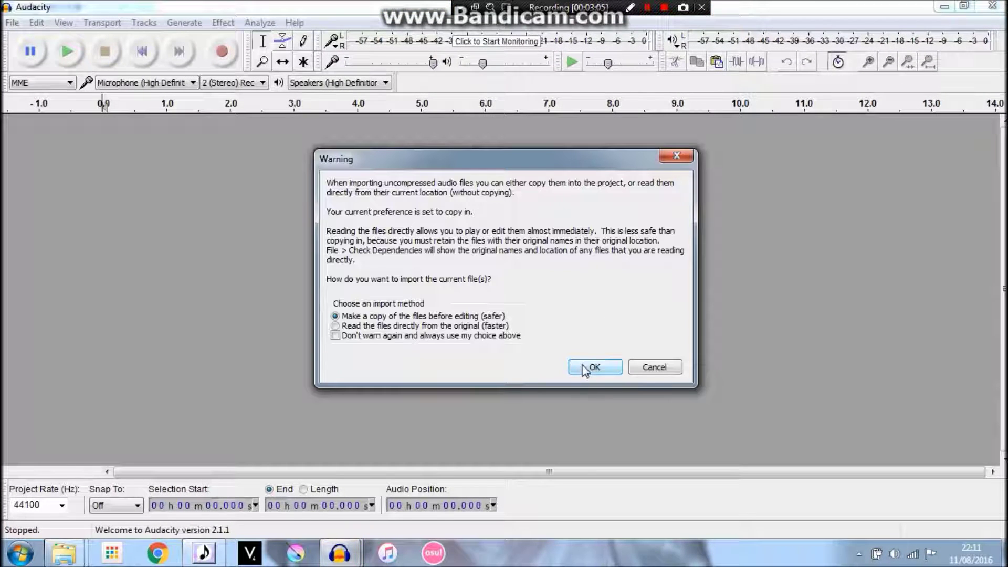
# Step: Load the reference sample and add your own _いいうあえいえ.wav as a second track
pyautogui.click(588, 368)
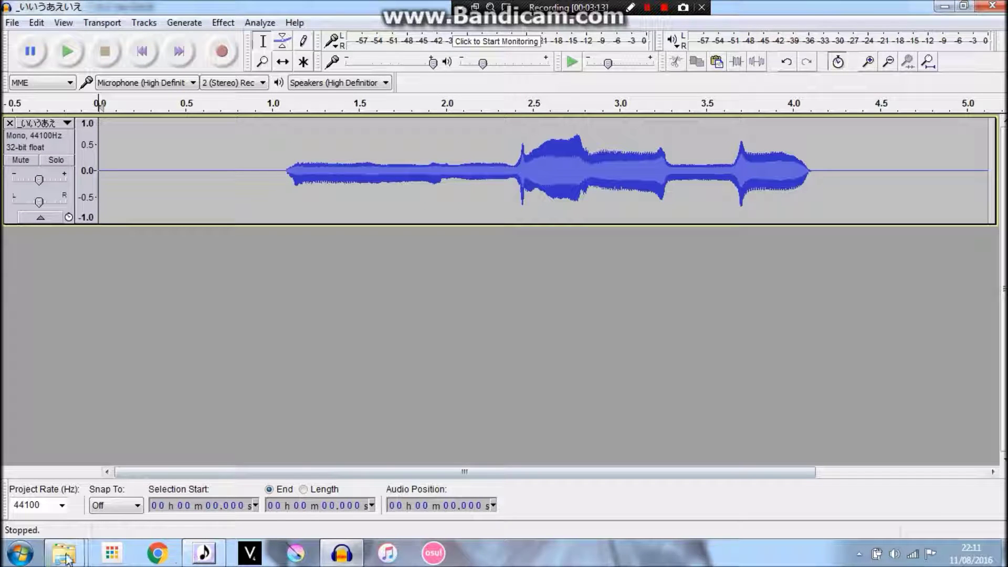
pyautogui.moveTo(64, 553)
pyautogui.click(112, 451)
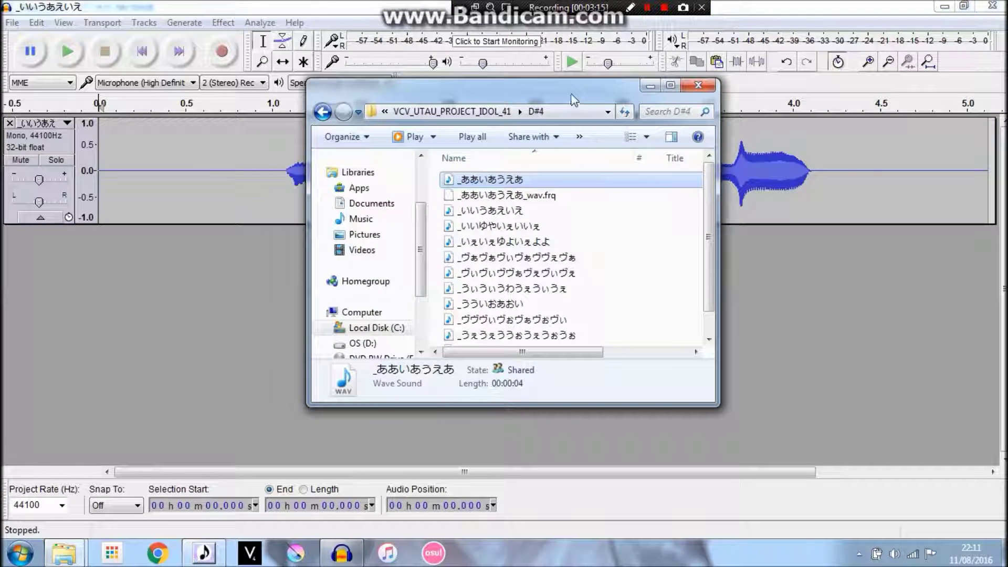
pyautogui.moveTo(499, 85); pyautogui.dragTo(685, 108)
pyautogui.click(742, 235)
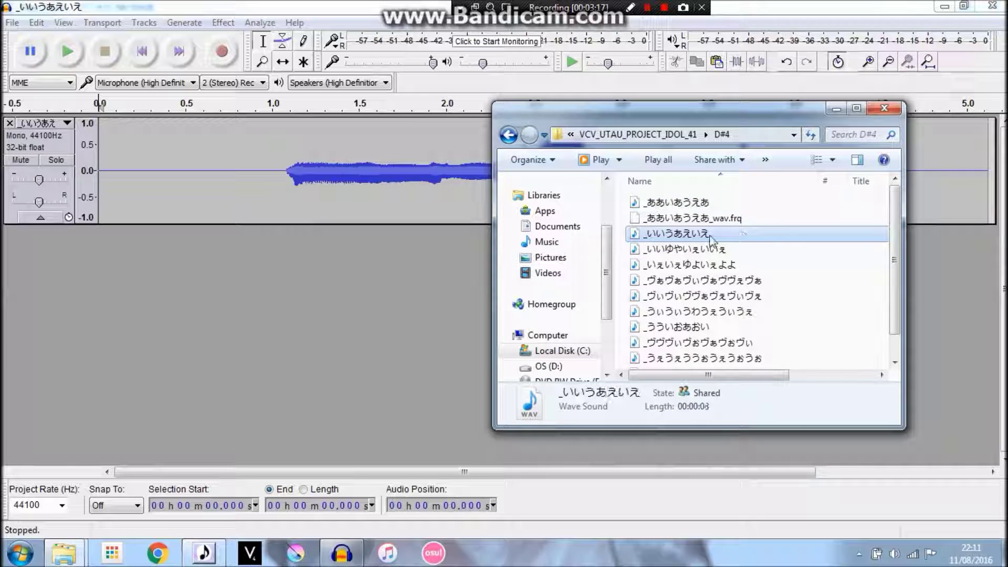
pyautogui.moveTo(720, 239); pyautogui.dragTo(263, 281)
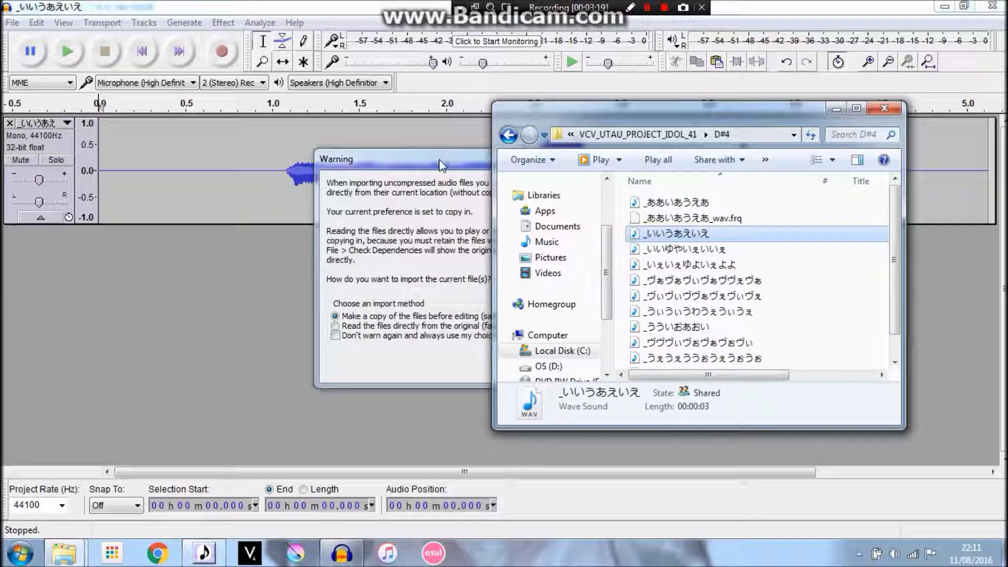
pyautogui.click(443, 160)
pyautogui.click(594, 366)
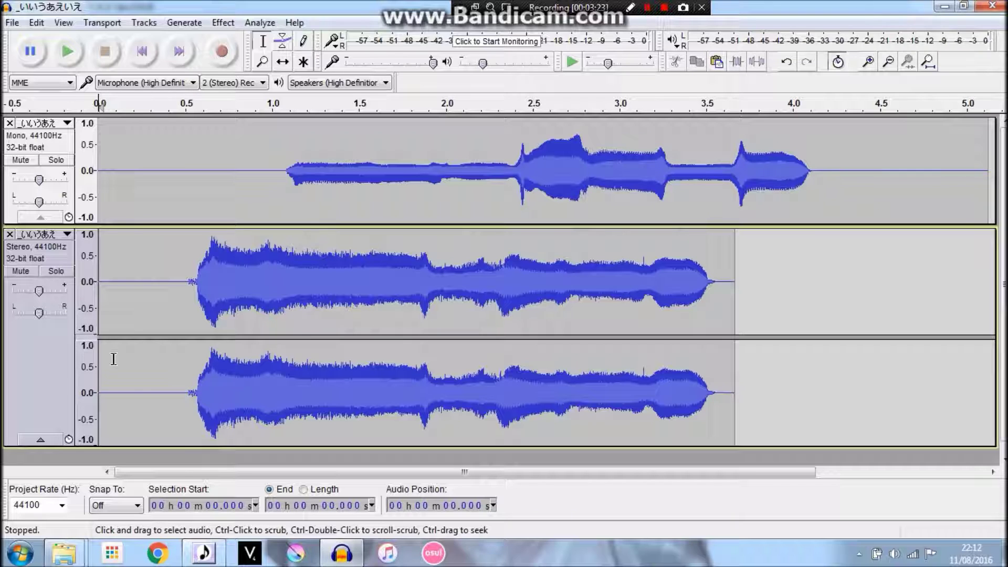
# Step: Select 0.371–3.956 s on both tracks, delete it, then undo to restore the audio
pyautogui.moveTo(120, 471); pyautogui.dragTo(402, 468)
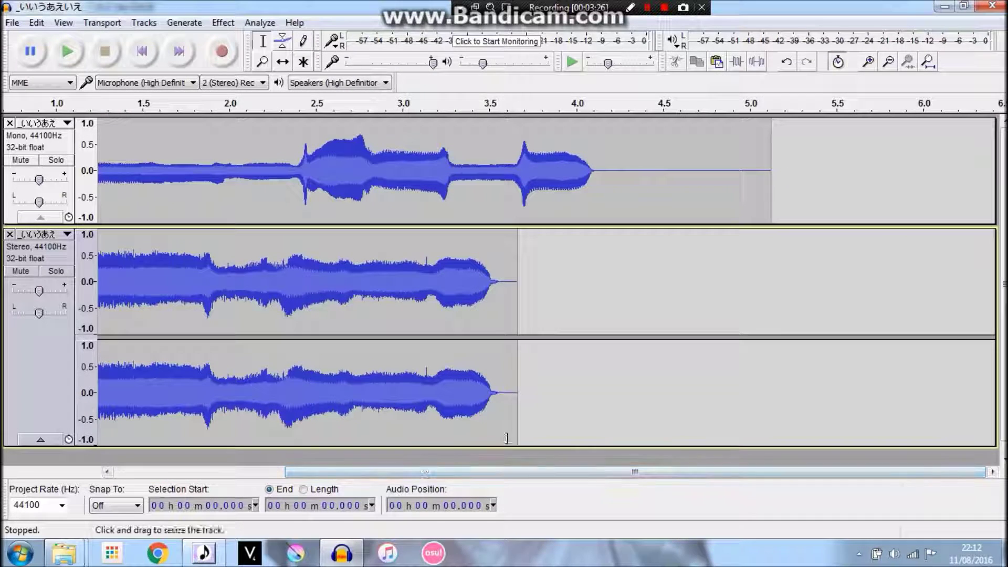
pyautogui.moveTo(501, 472); pyautogui.dragTo(323, 475)
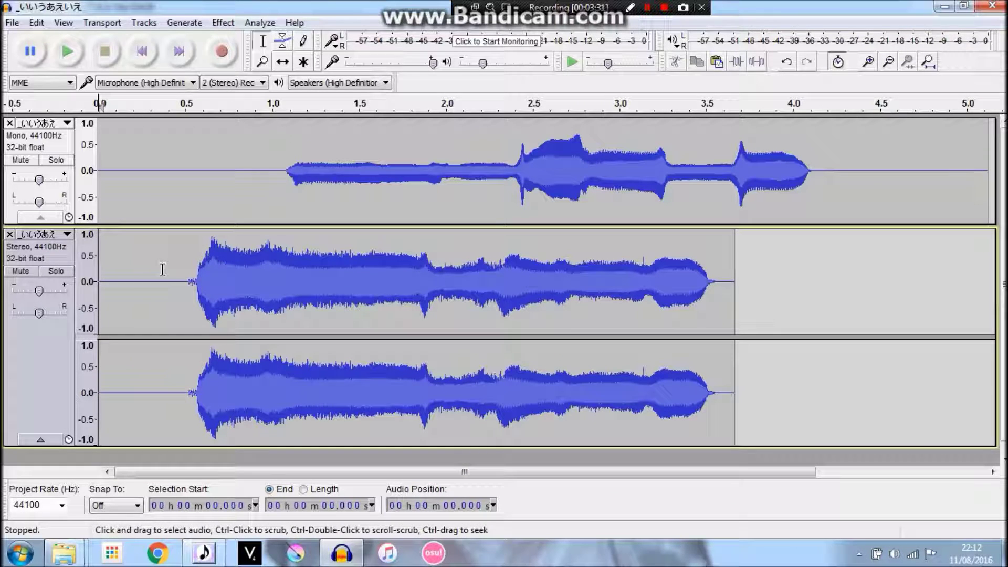
pyautogui.moveTo(163, 269); pyautogui.dragTo(785, 246)
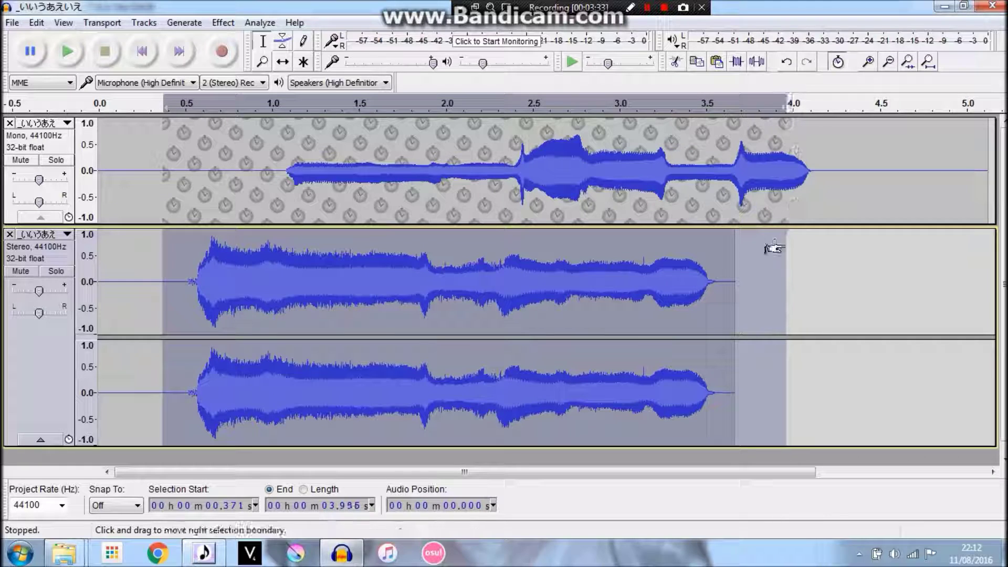
pyautogui.press('Delete')
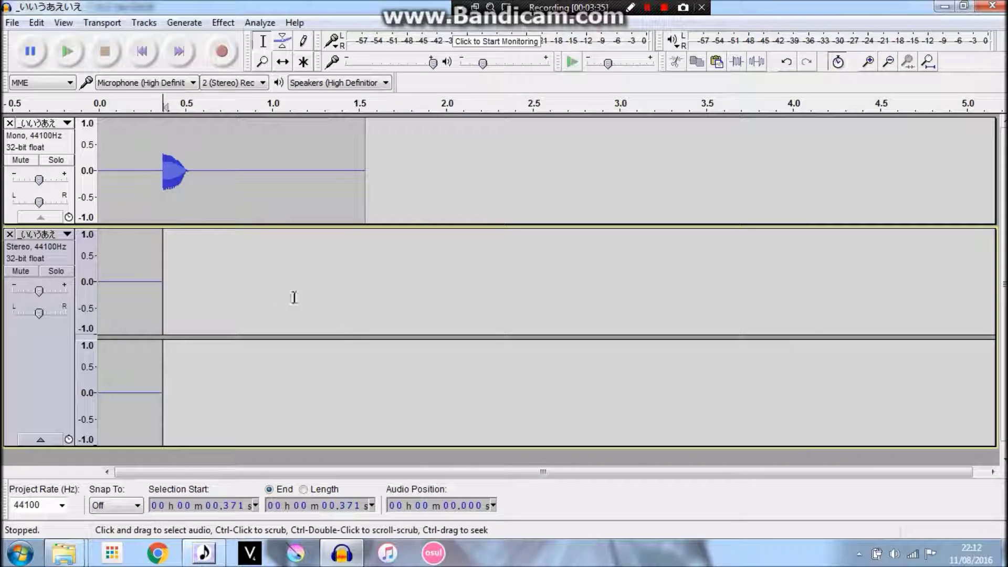
pyautogui.hotkey('ctrl', 'z')
pyautogui.click(164, 257)
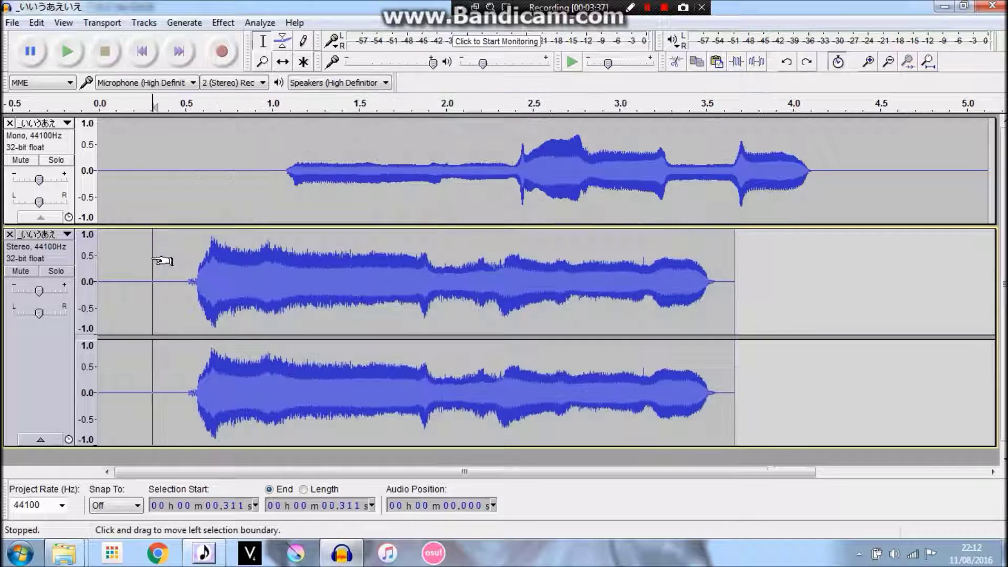
pyautogui.moveTo(163, 257); pyautogui.dragTo(138, 266)
# Step: Set play positions and short selections on both tracks, then play and stop them for comparison
pyautogui.click(137, 266)
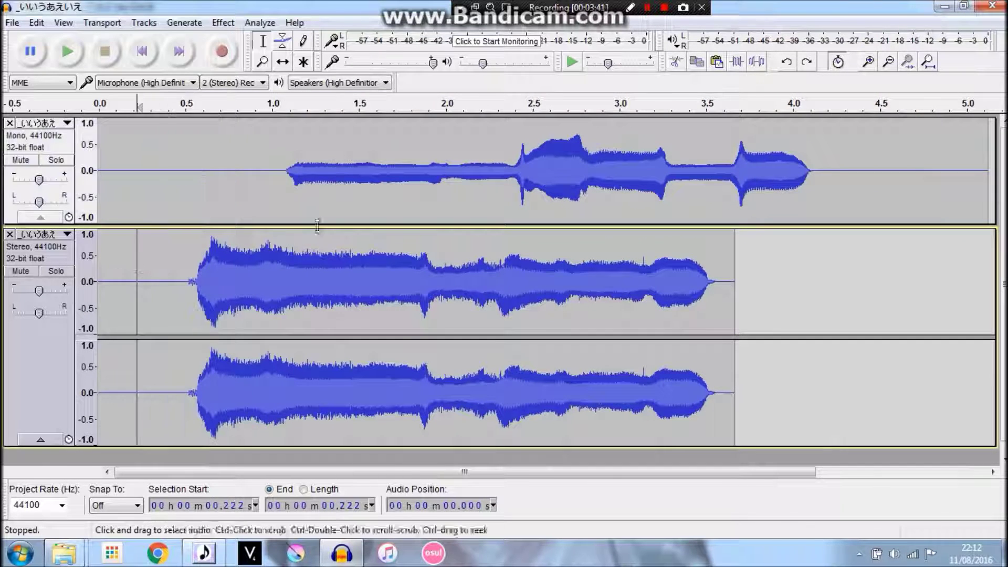
pyautogui.click(171, 165)
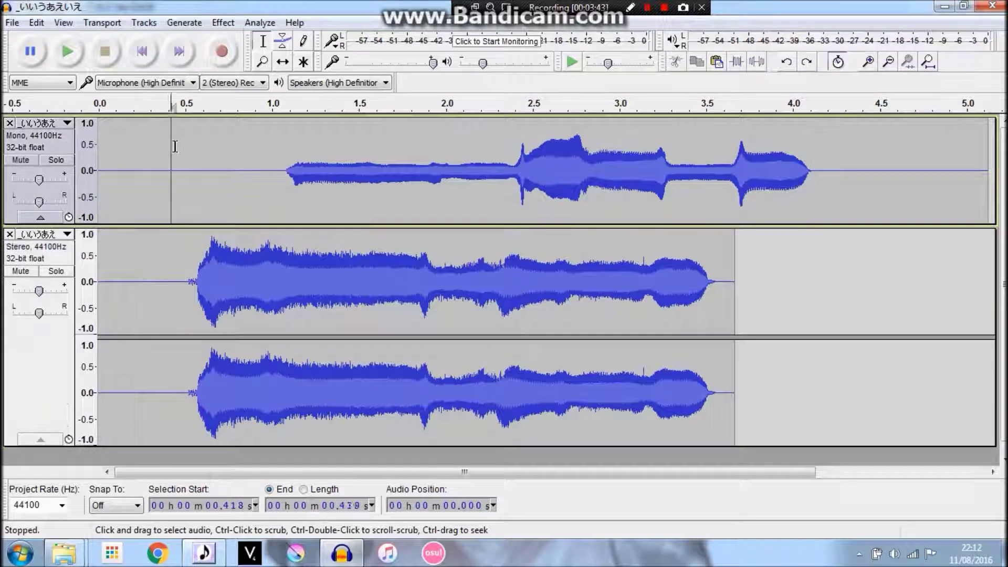
pyautogui.click(118, 253)
pyautogui.moveTo(108, 253); pyautogui.dragTo(135, 248)
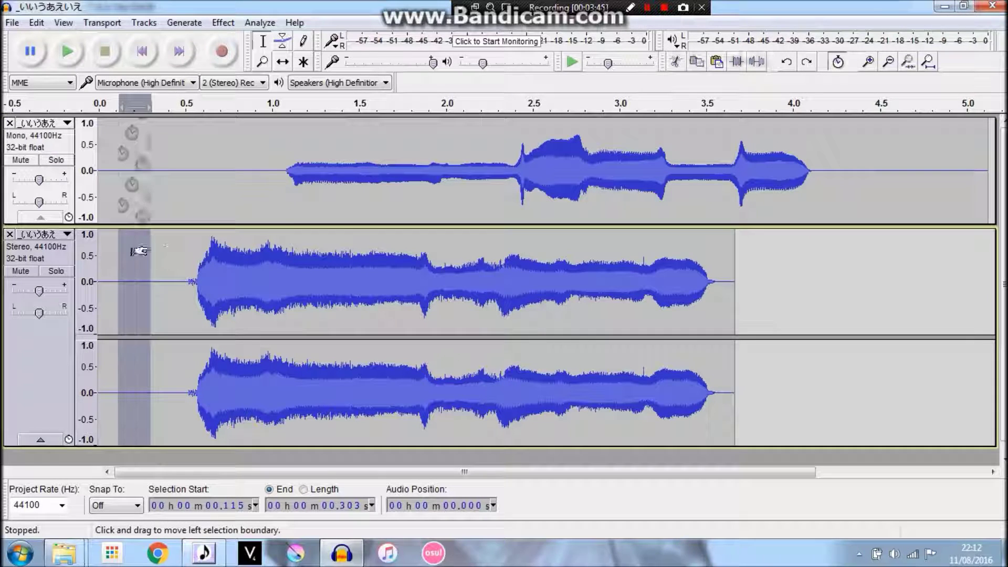
pyautogui.moveTo(124, 151); pyautogui.dragTo(122, 139)
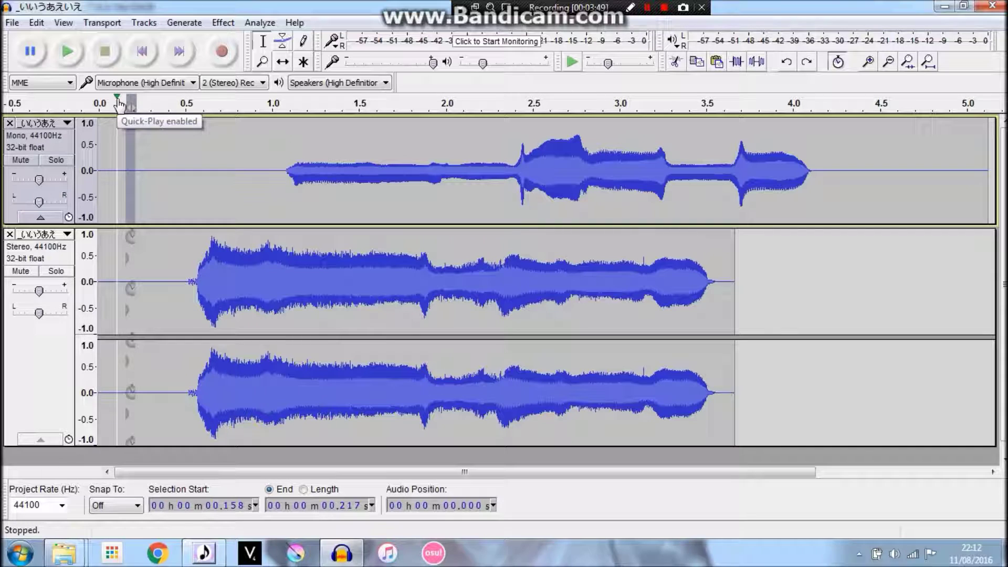
pyautogui.click(147, 158)
pyautogui.click(110, 108)
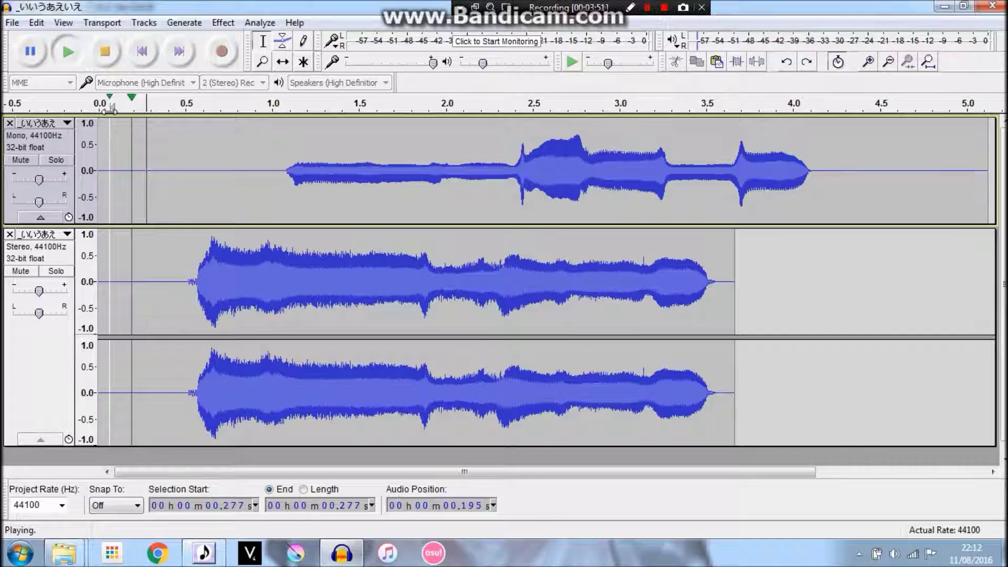
pyautogui.click(111, 52)
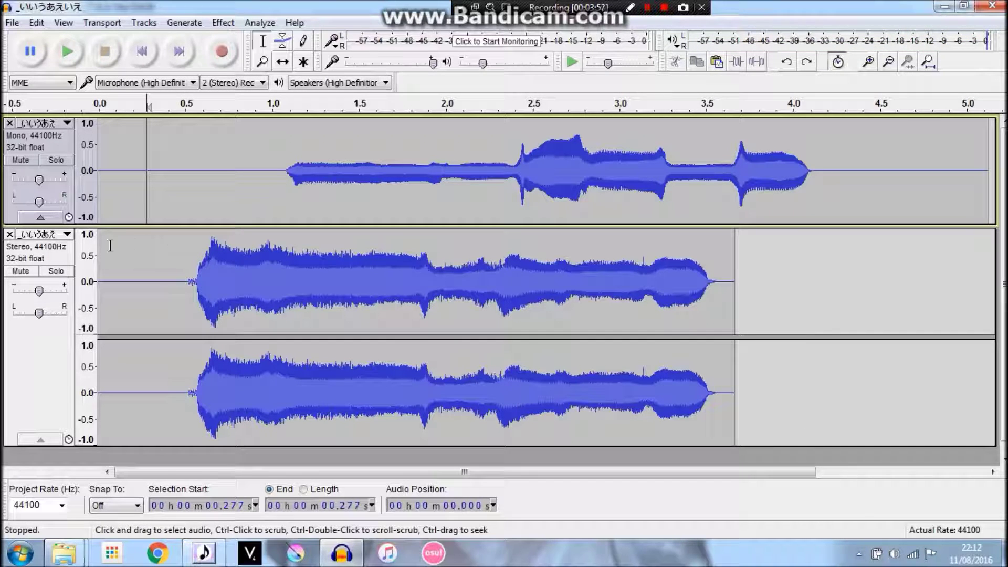
pyautogui.moveTo(73, 554)
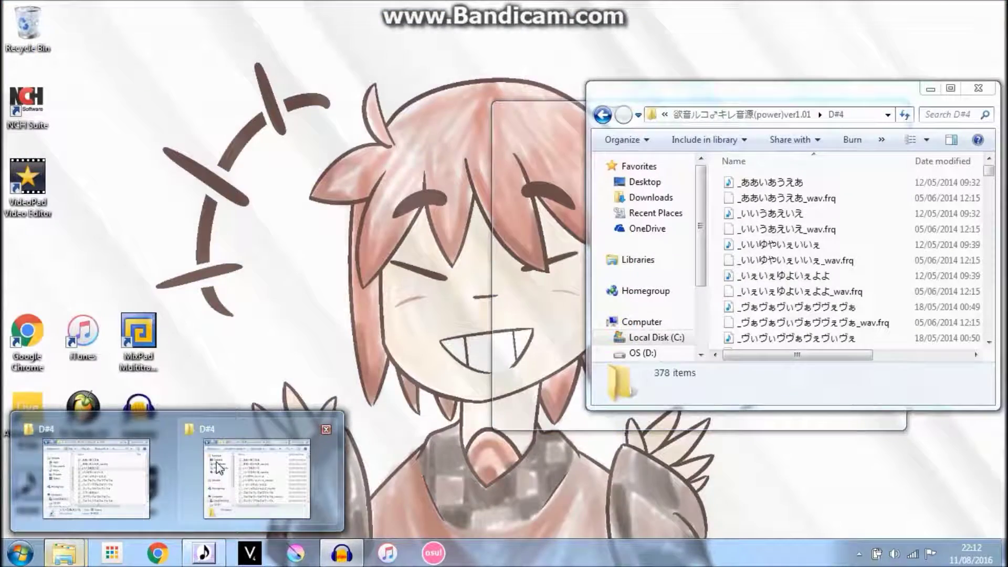
# Step: Search the reference D#4 folder for its oto file
pyautogui.click(252, 473)
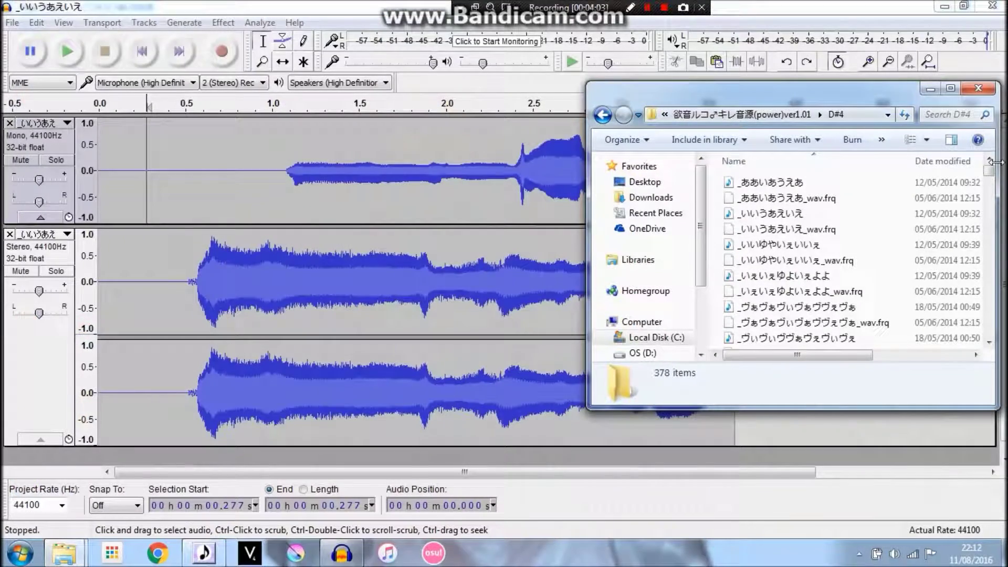
pyautogui.moveTo(990, 177)
pyautogui.mouseDown()
pyautogui.moveTo(989, 335)
pyautogui.moveTo(987, 171)
pyautogui.moveTo(989, 299)
pyautogui.moveTo(986, 173)
pyautogui.moveTo(986, 181)
pyautogui.mouseUp()
pyautogui.click(932, 115)
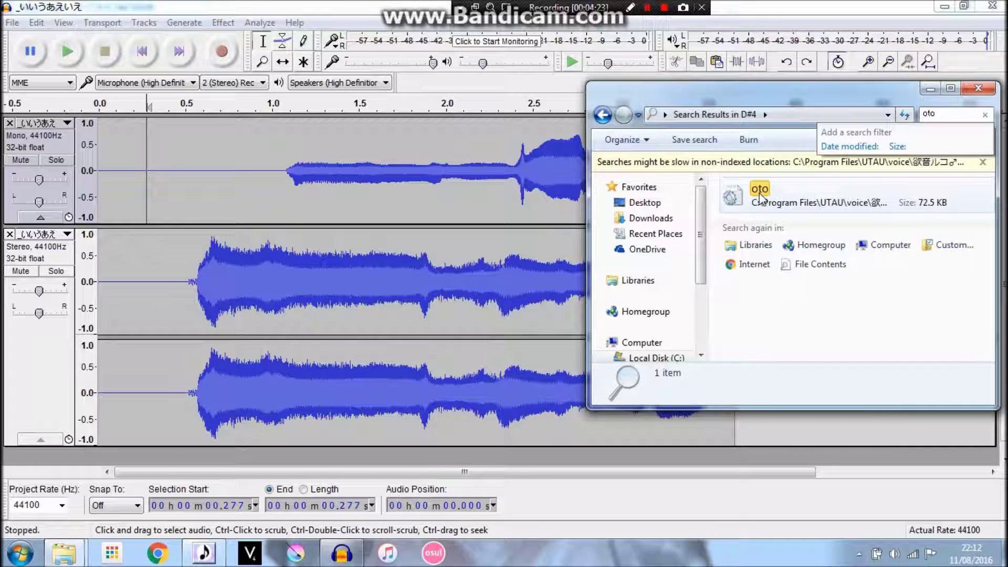
# Step: Switch to your project's D#4 folder, move it left and scroll to its oto file
pyautogui.click(64, 552)
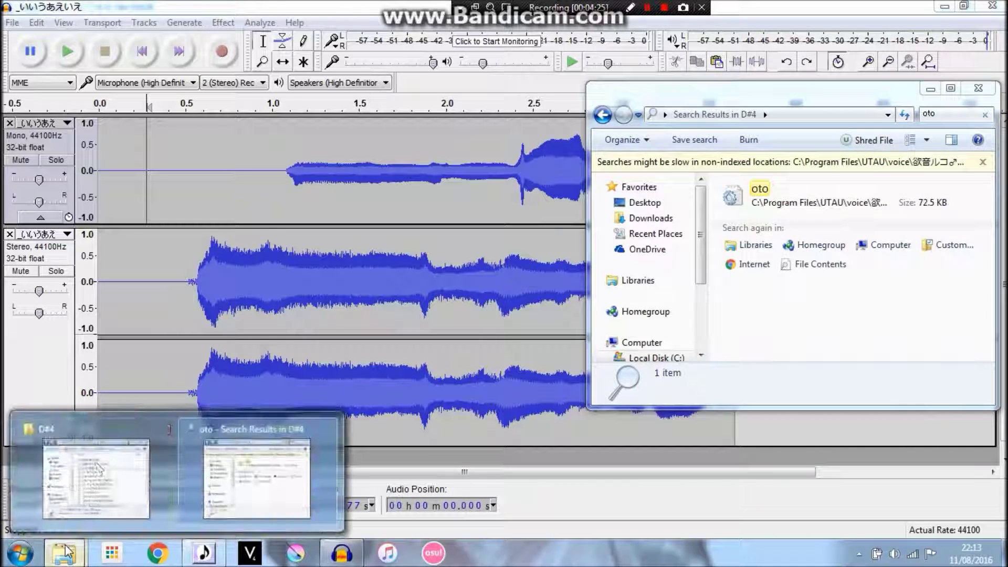
pyautogui.click(96, 478)
pyautogui.moveTo(768, 107); pyautogui.dragTo(344, 106)
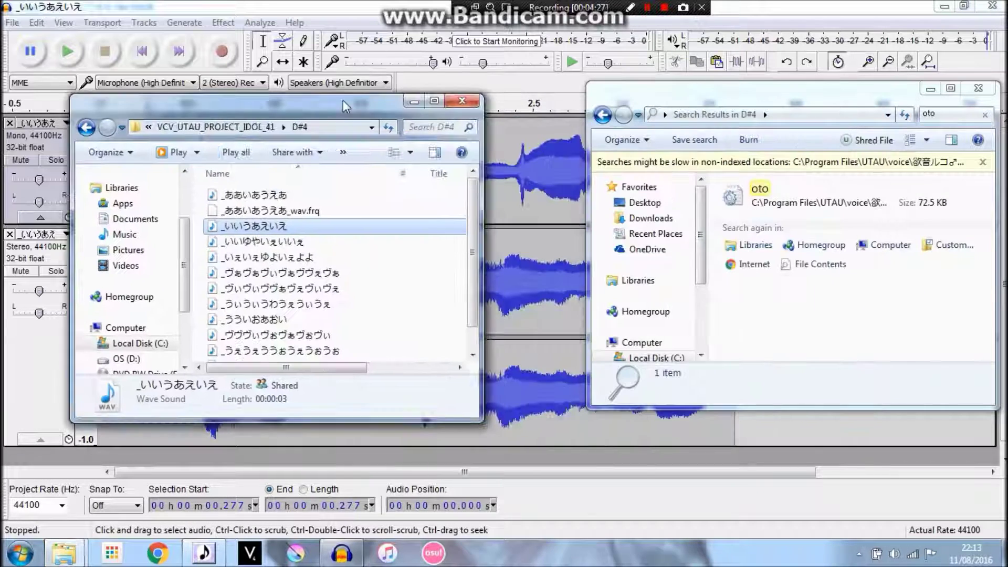
pyautogui.moveTo(472, 252); pyautogui.dragTo(473, 274)
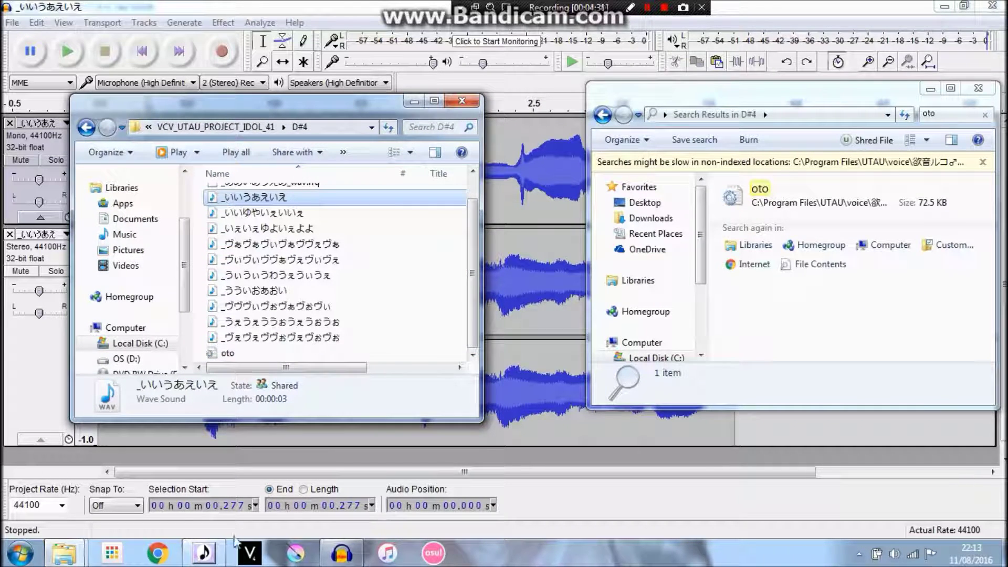
pyautogui.moveTo(218, 555)
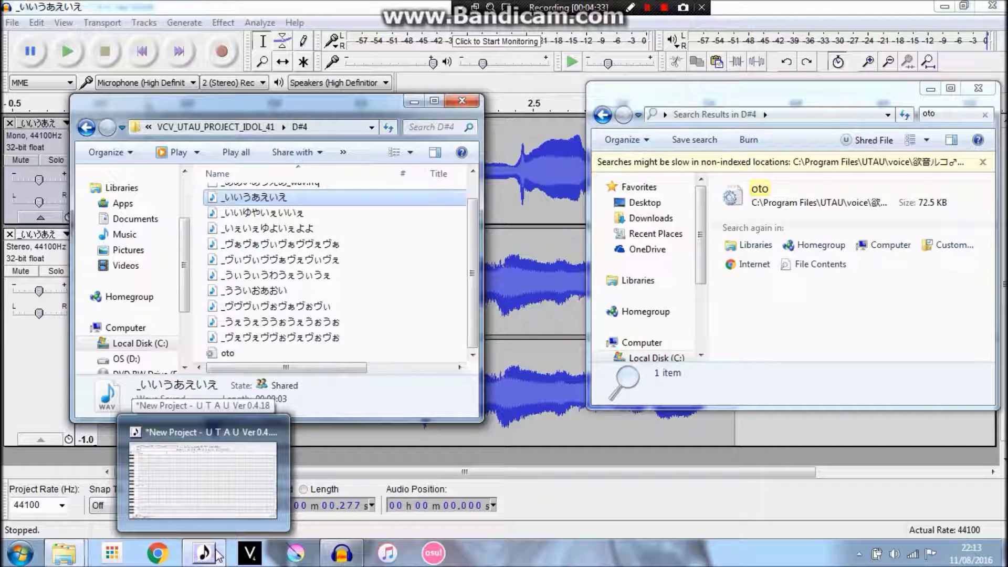
# Step: Point the project voice bank at the D#4 folder inside 'VCV_UTAU_PROJECT_IDOL_41 - Copy' and confirm
pyautogui.click(231, 453)
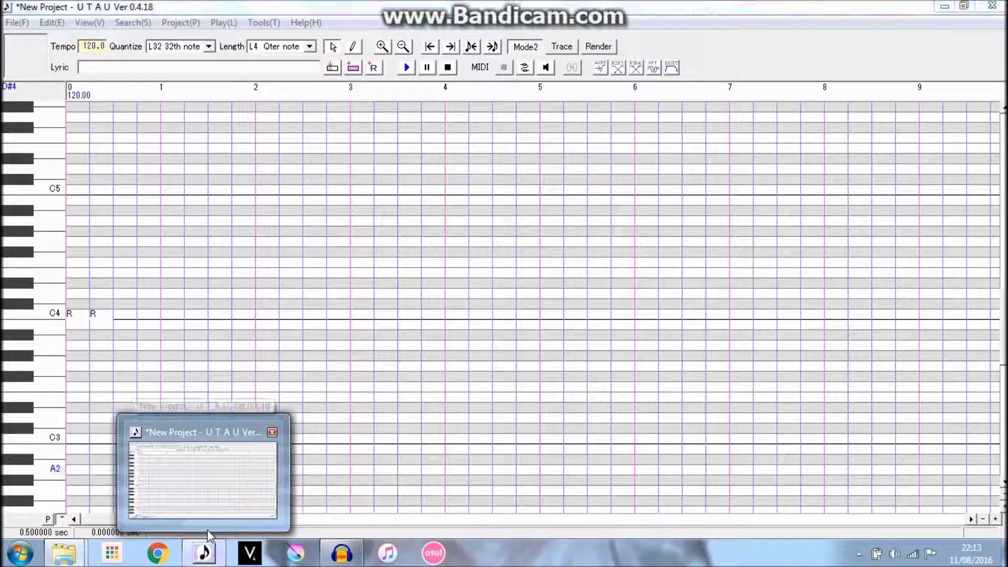
pyautogui.click(180, 23)
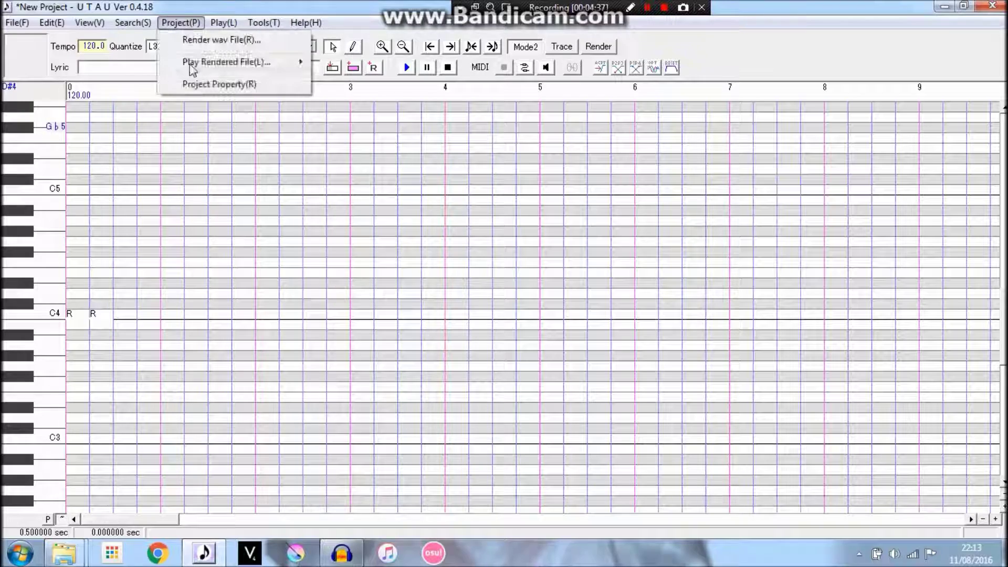
pyautogui.click(203, 84)
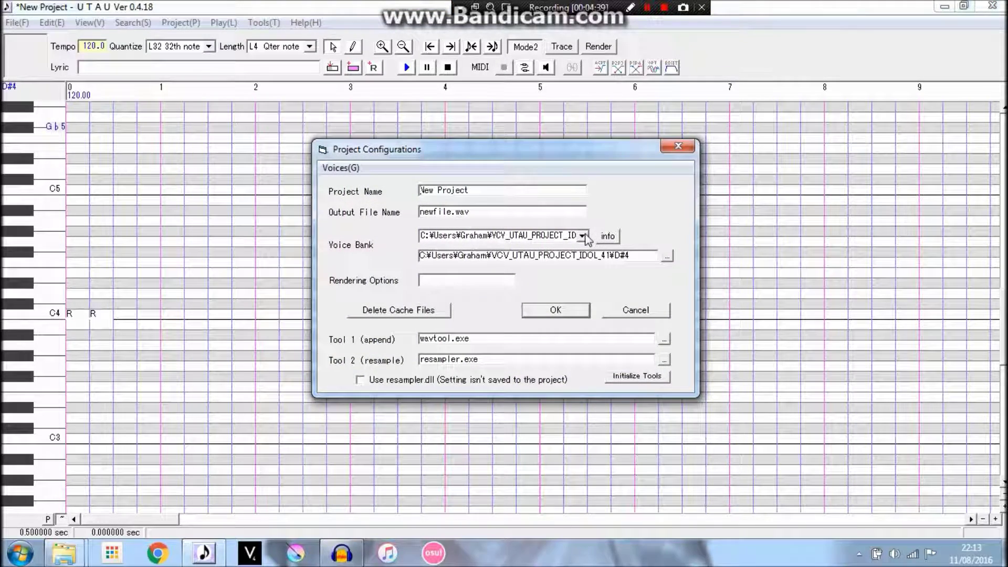
pyautogui.click(667, 255)
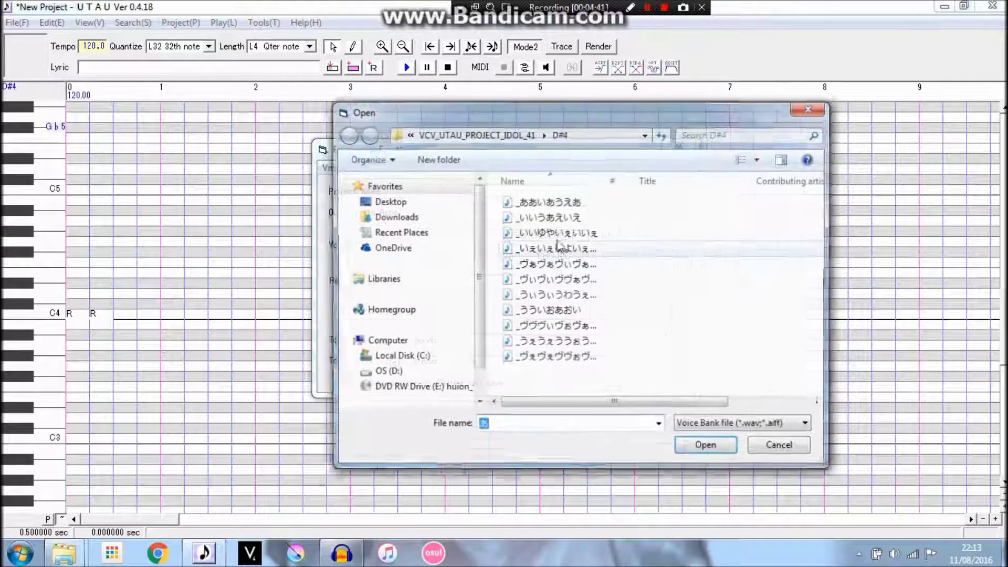
pyautogui.click(512, 132)
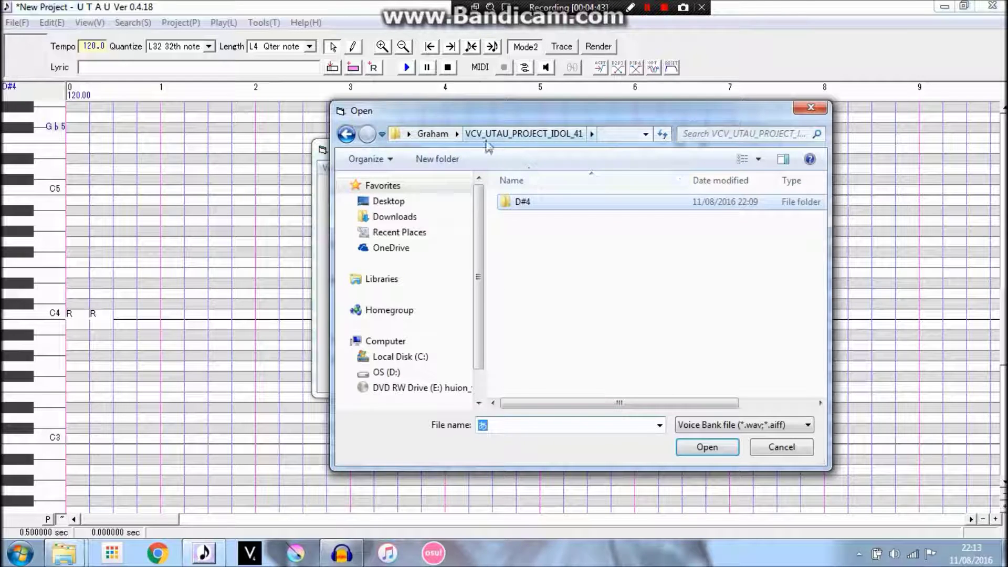
pyautogui.click(439, 134)
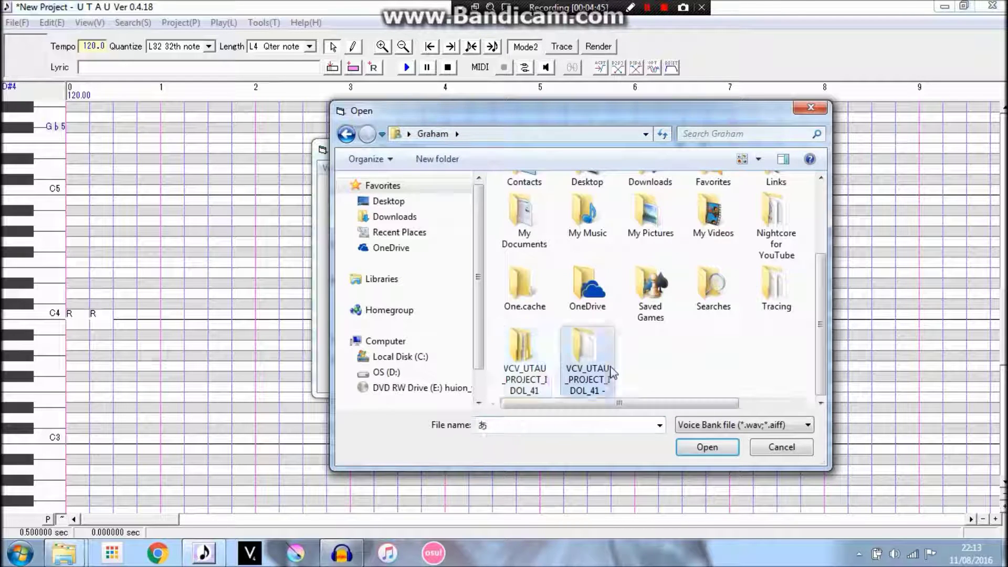
pyautogui.doubleClick(587, 362)
pyautogui.doubleClick(535, 206)
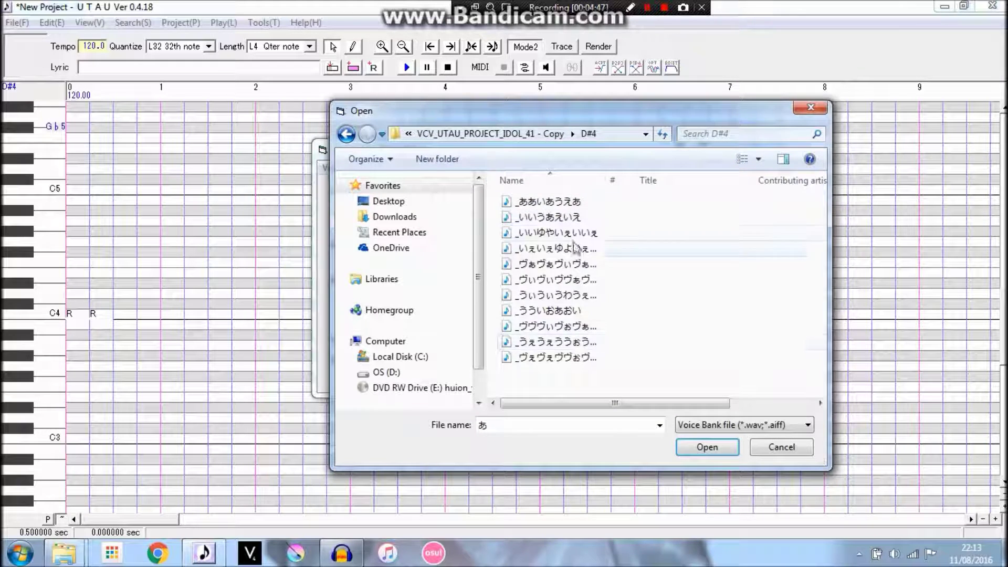
pyautogui.doubleClick(549, 202)
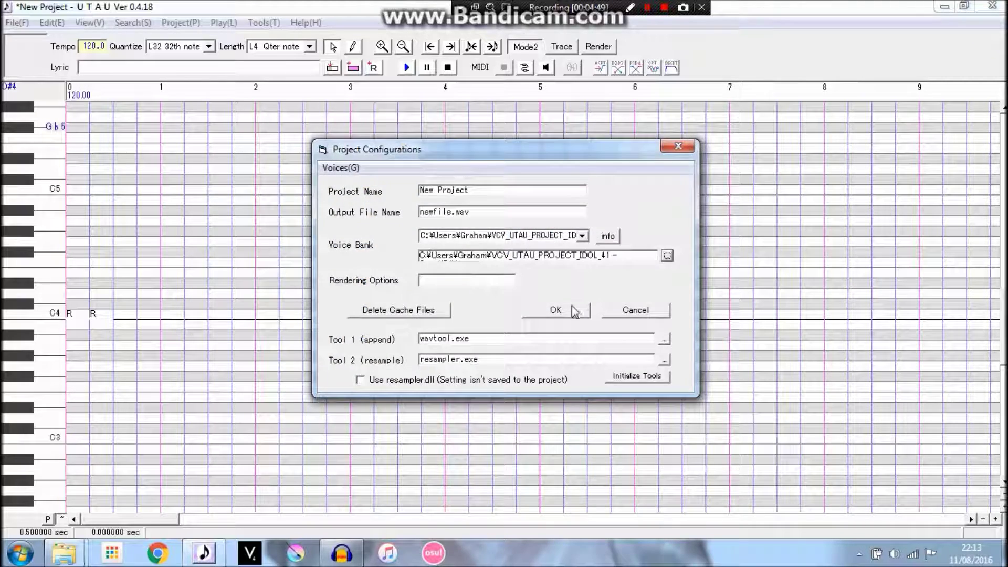
pyautogui.click(562, 310)
pyautogui.click(353, 46)
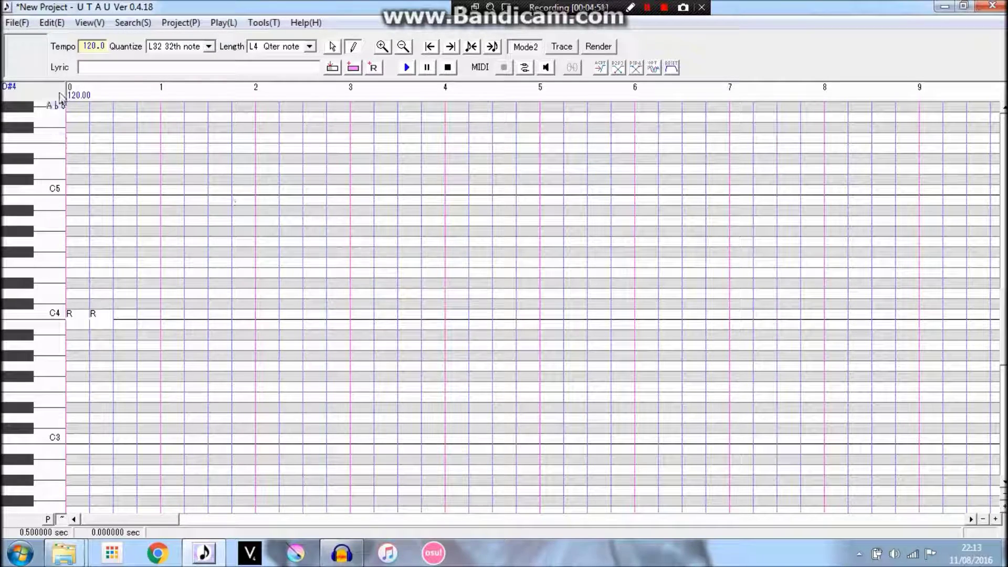
# Step: Draw two adjacent notes in the piano roll and check the project properties
pyautogui.moveTo(115, 284); pyautogui.dragTo(195, 286)
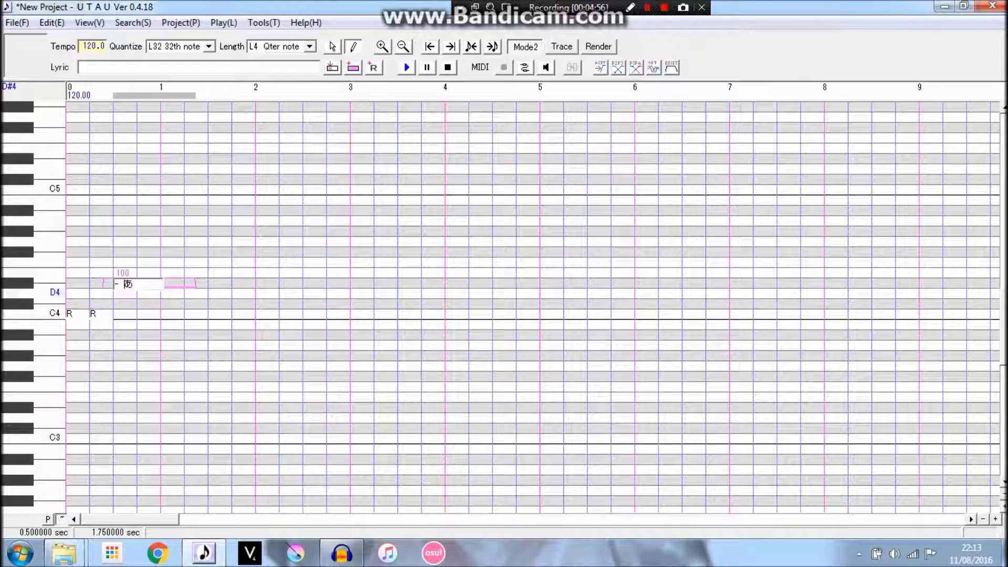
pyautogui.moveTo(202, 292); pyautogui.dragTo(257, 292)
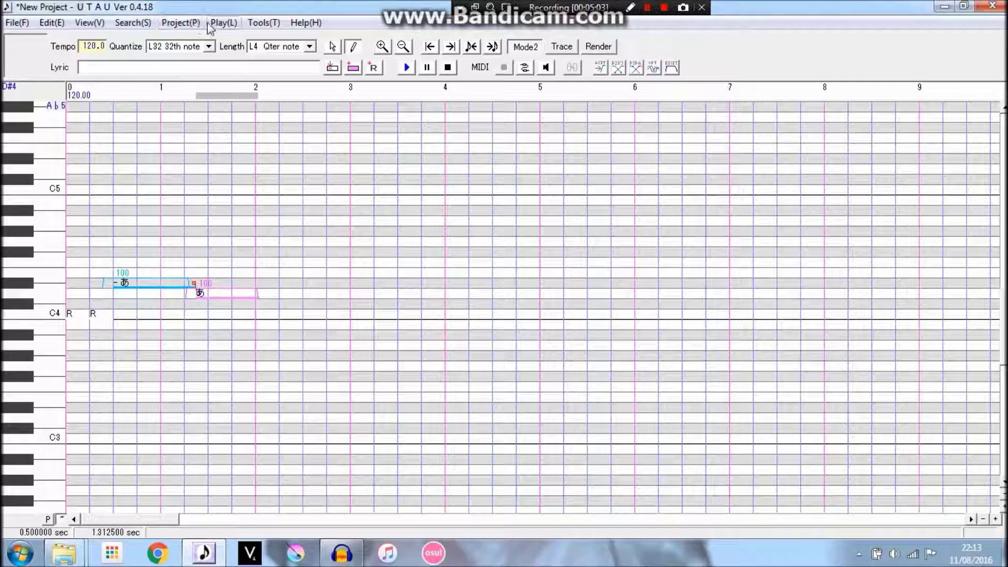
pyautogui.click(181, 23)
pyautogui.click(220, 86)
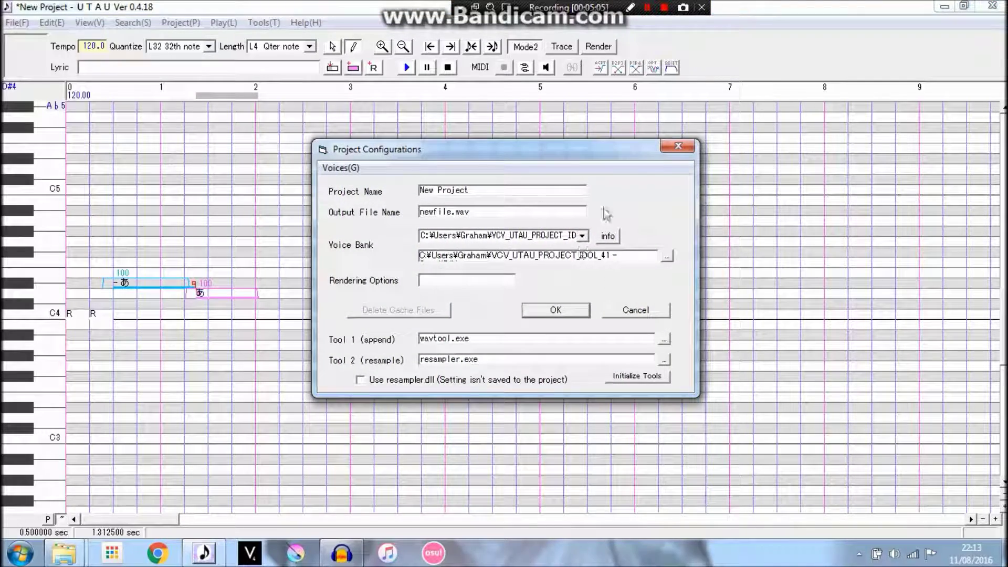
pyautogui.click(678, 146)
# Step: Review the voice bank's oto entries, including the え息.wav entry, then close the settings
pyautogui.click(264, 23)
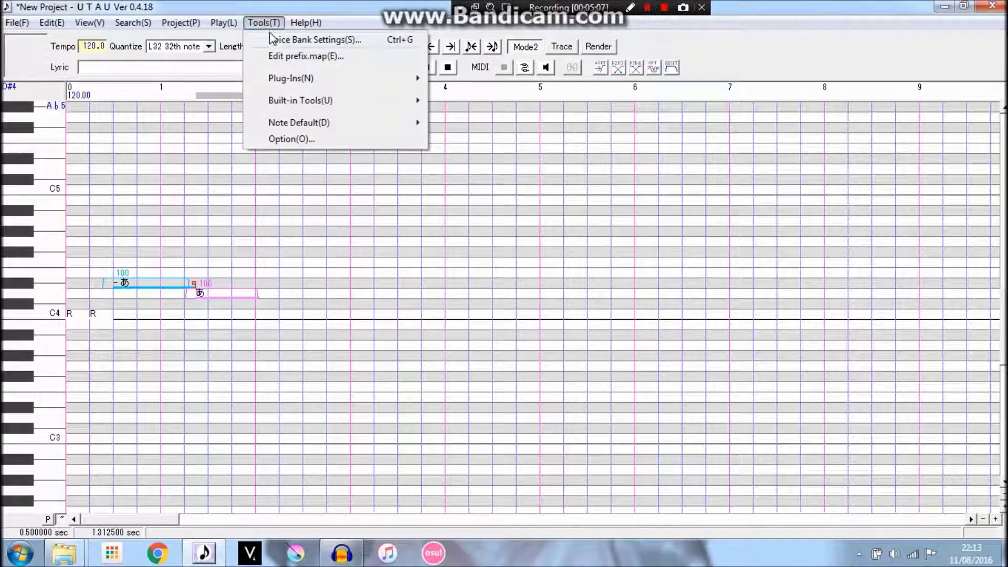
pyautogui.click(294, 40)
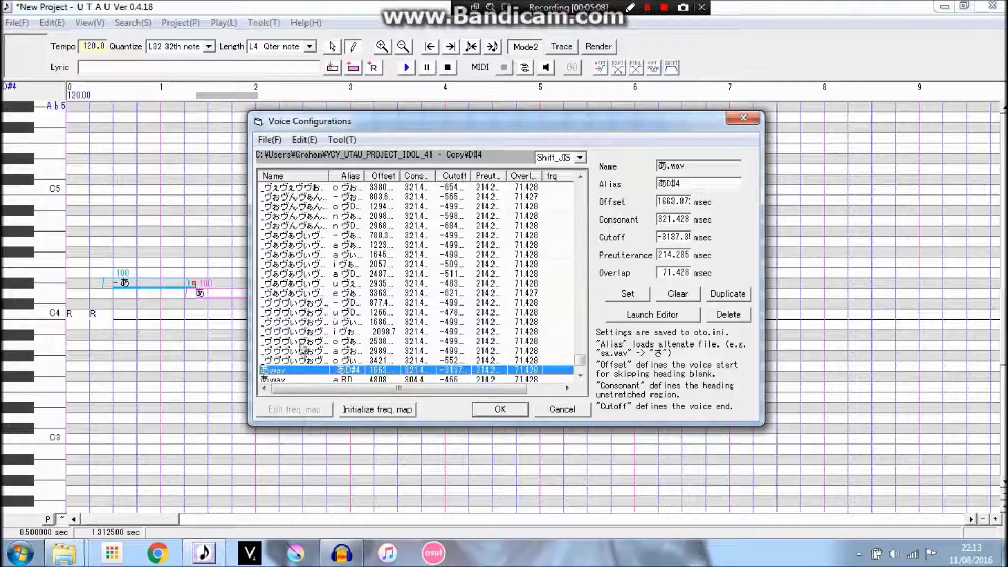
pyautogui.scroll(-5, 582, 367)
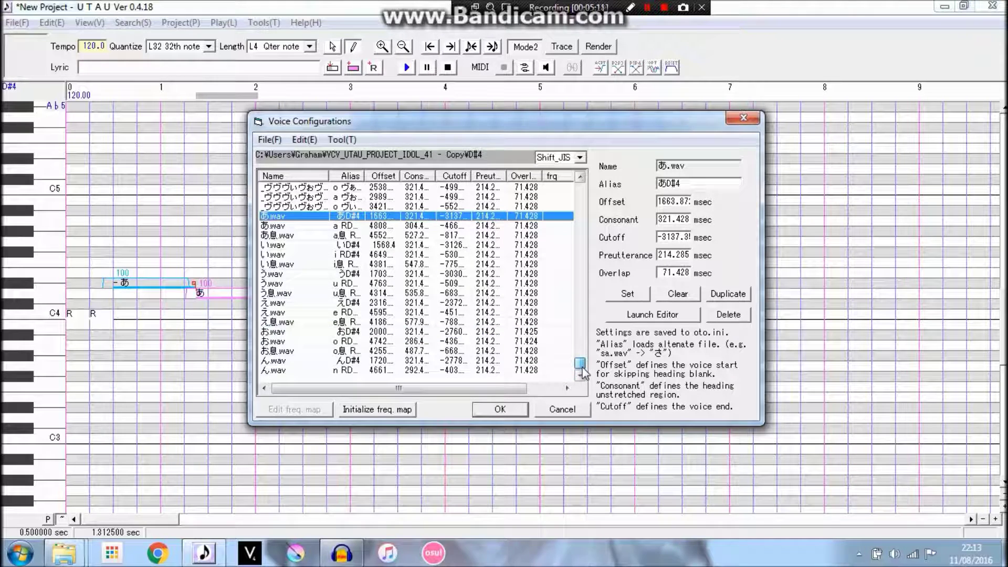
pyautogui.click(283, 322)
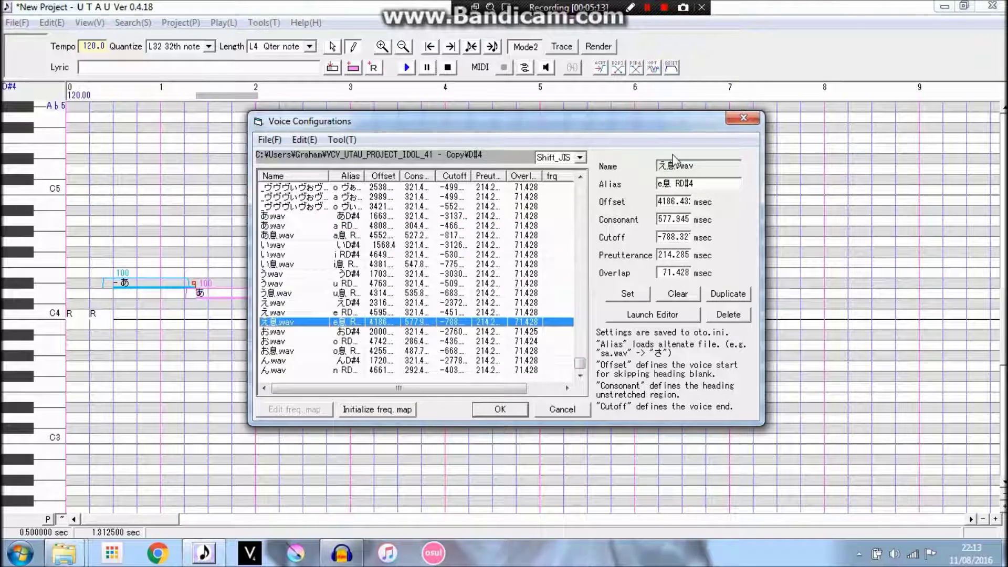
pyautogui.moveTo(666, 165); pyautogui.dragTo(626, 172)
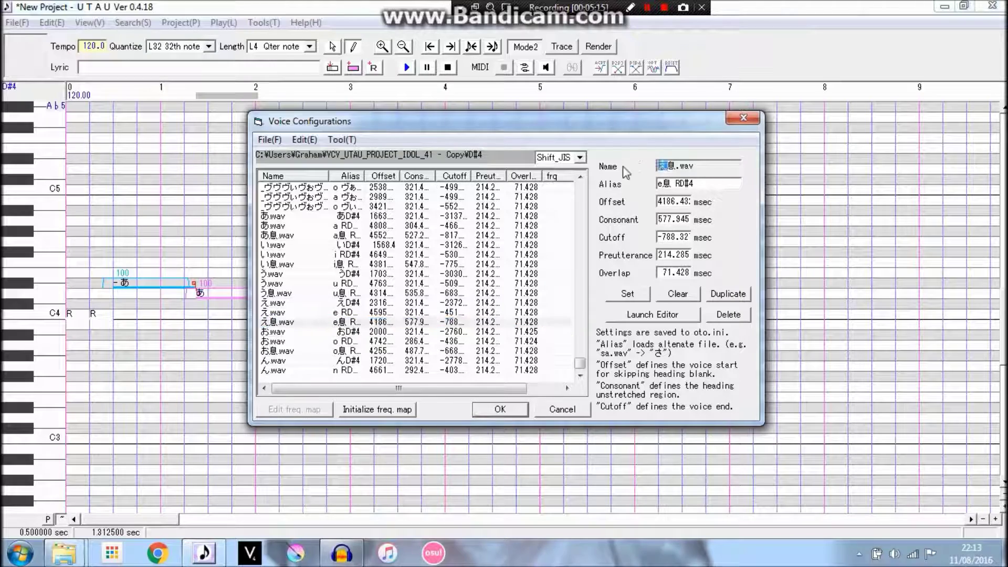
pyautogui.click(743, 118)
# Step: Add a third higher note, apply P2P3 and P3P4 crossfade envelopes, and play the あ–い–え phrase
pyautogui.moveTo(237, 292); pyautogui.dragTo(235, 304)
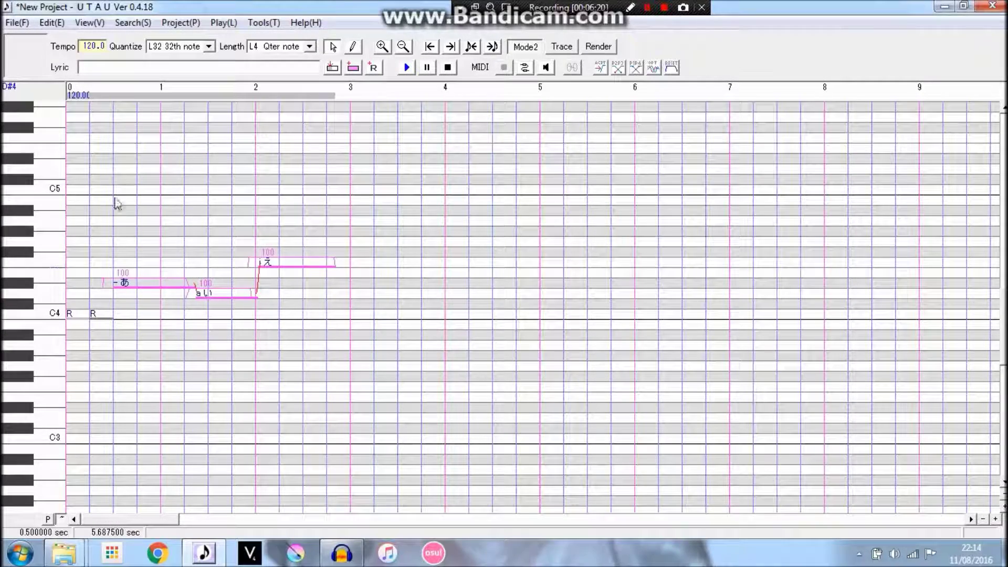
pyautogui.moveTo(310, 241); pyautogui.dragTo(367, 126)
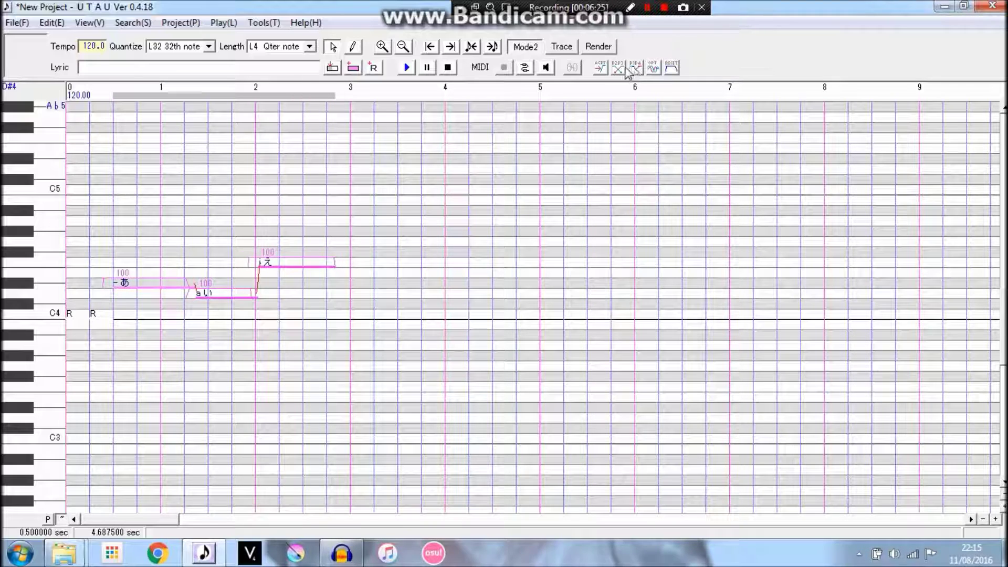
pyautogui.click(617, 73)
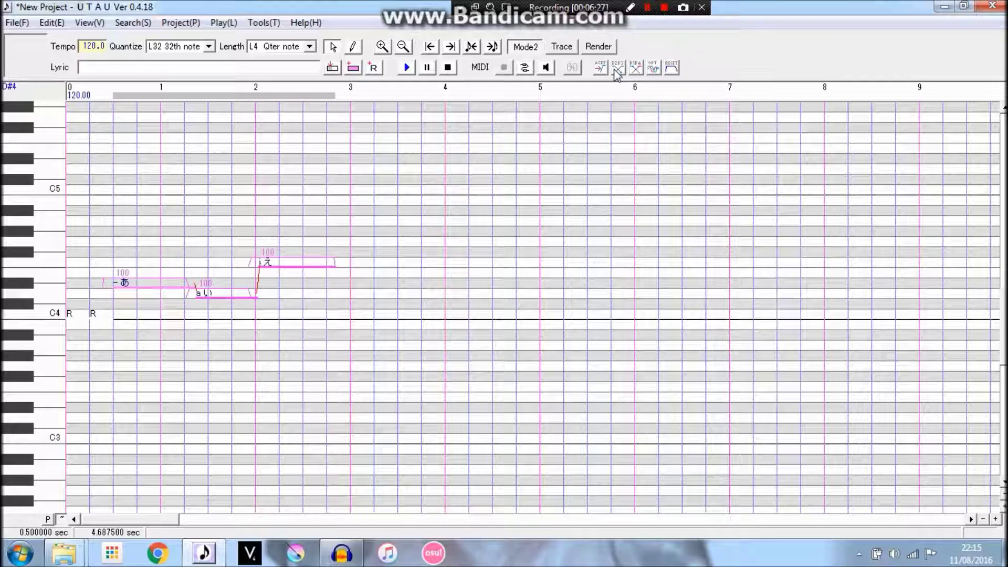
pyautogui.moveTo(82, 233); pyautogui.dragTo(315, 194)
pyautogui.click(642, 70)
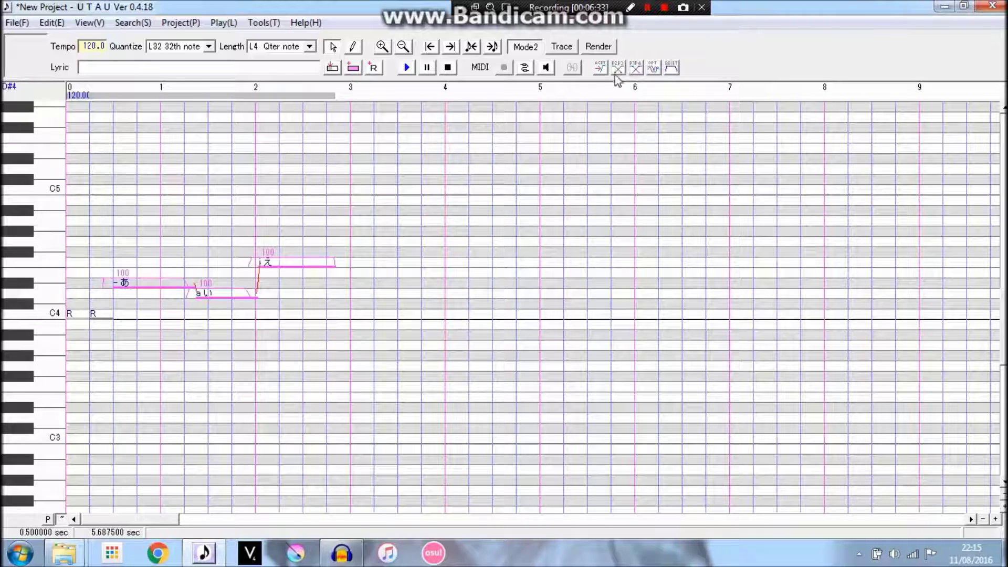
pyautogui.moveTo(90, 236); pyautogui.dragTo(374, 169)
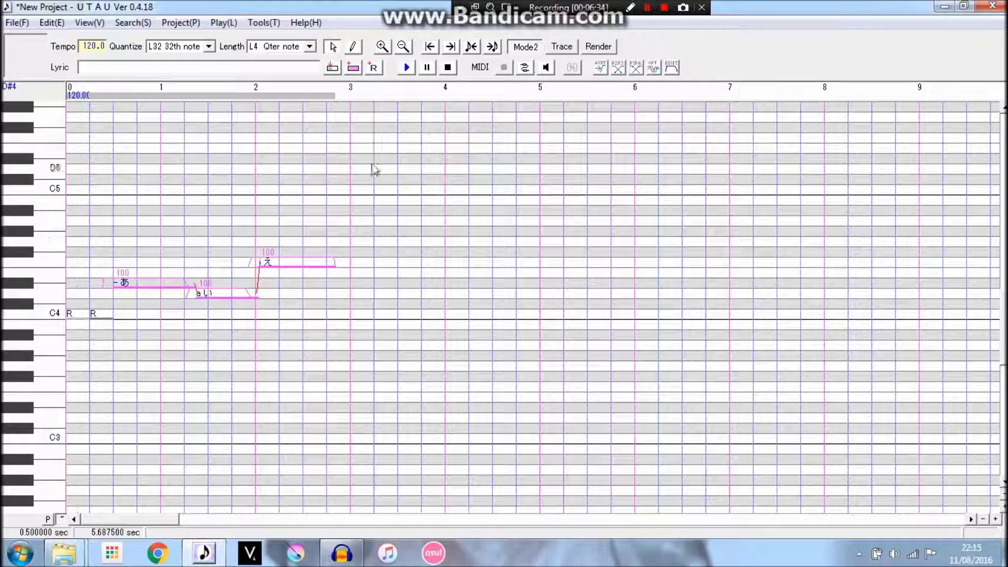
pyautogui.click(408, 68)
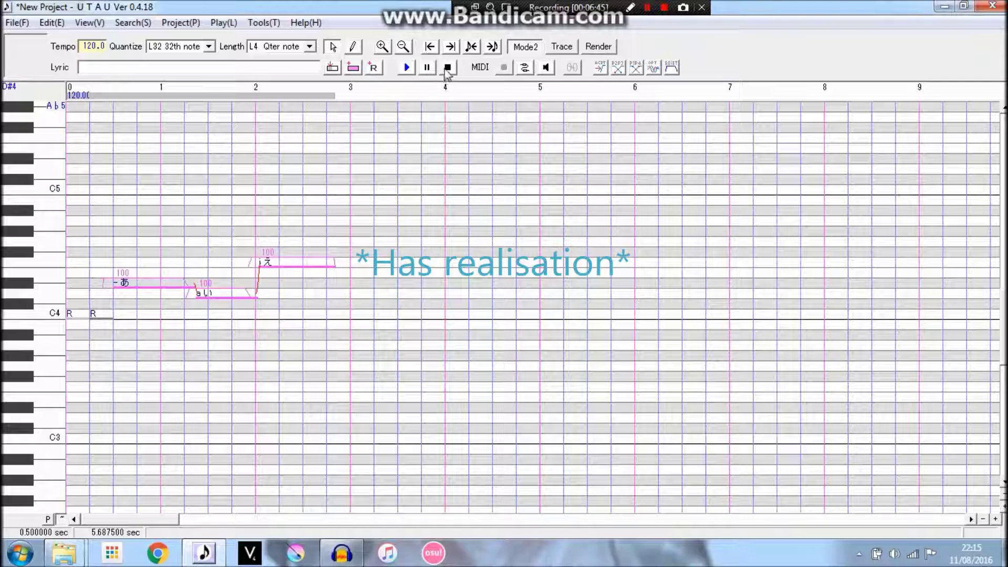
# Step: Enable 'Use resampler.dll' in Project Property and replay the phrase with the new renderer
pyautogui.click(181, 22)
pyautogui.click(211, 87)
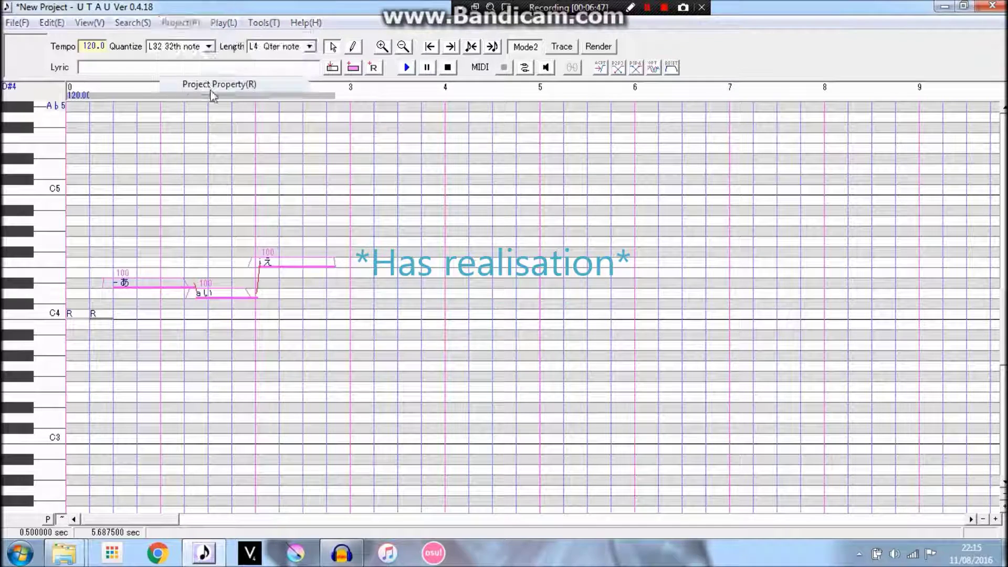
pyautogui.click(361, 379)
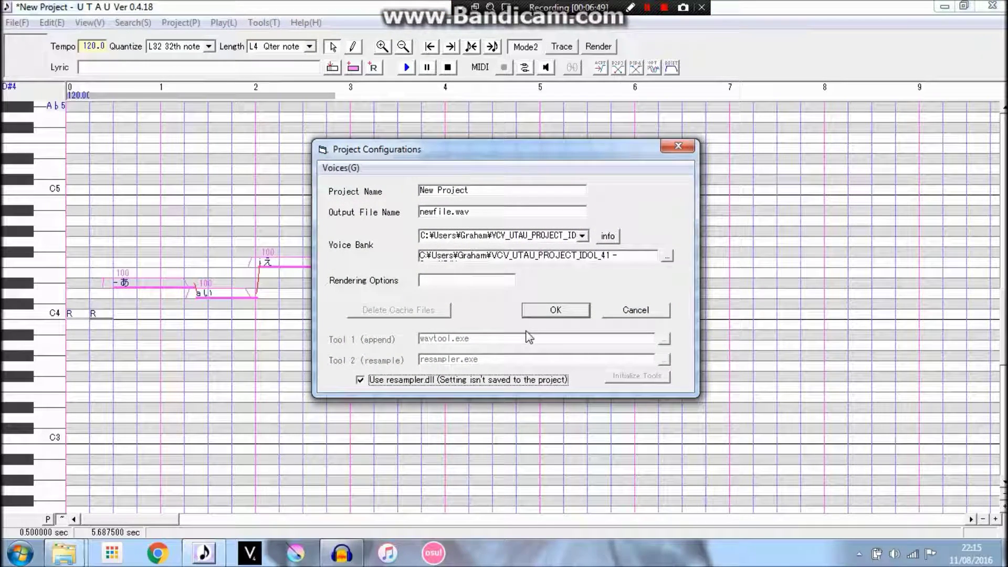
pyautogui.click(555, 308)
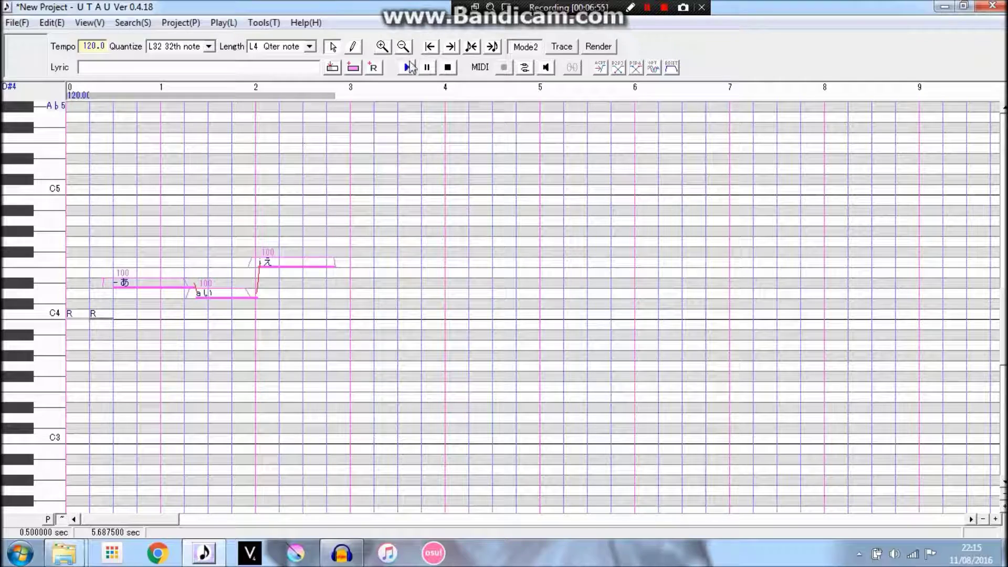
pyautogui.click(408, 68)
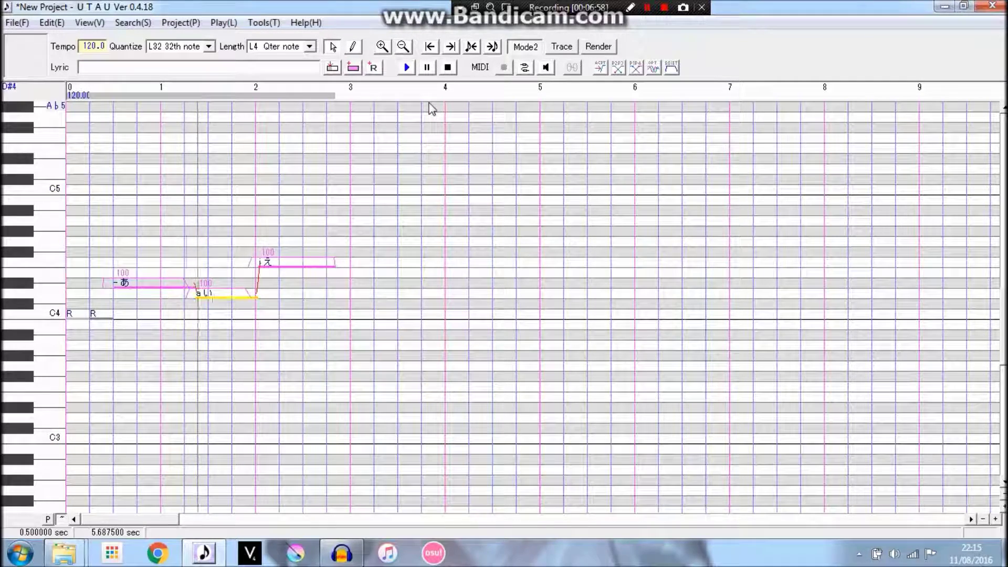
# Step: Check the bank's D#4 aliases in Voice Bank Settings, then start editing the first note's lyric
pyautogui.click(262, 22)
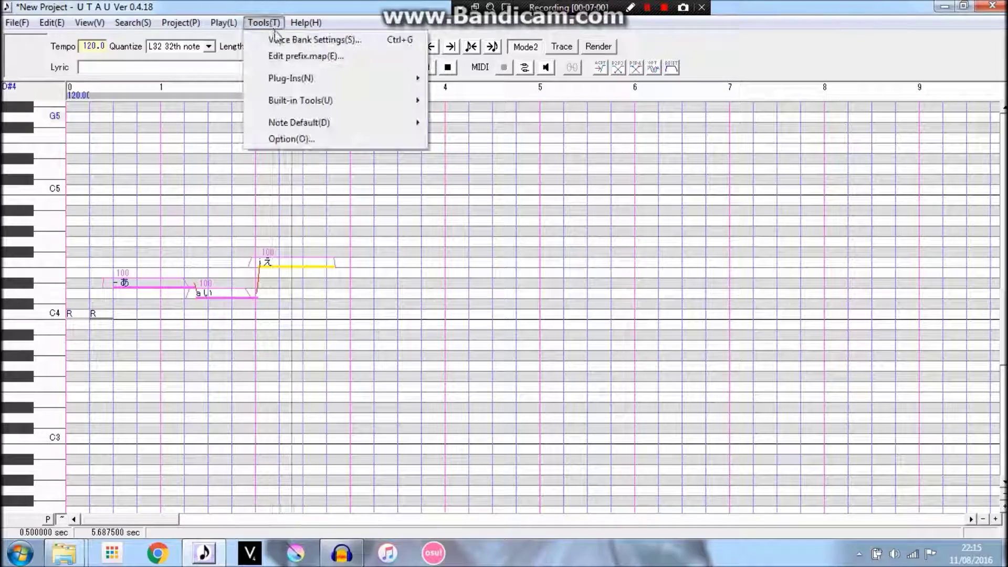
pyautogui.click(283, 38)
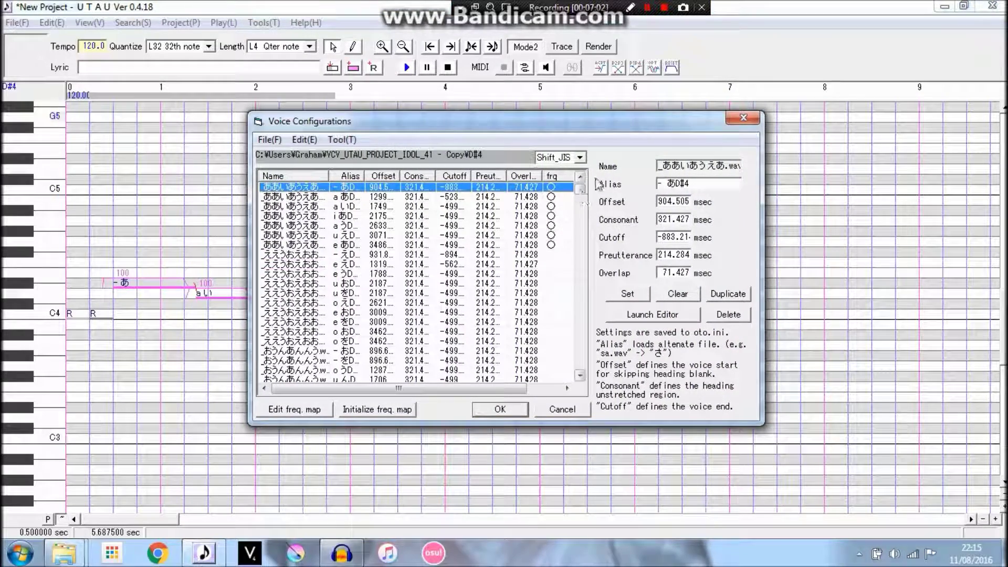
pyautogui.click(743, 117)
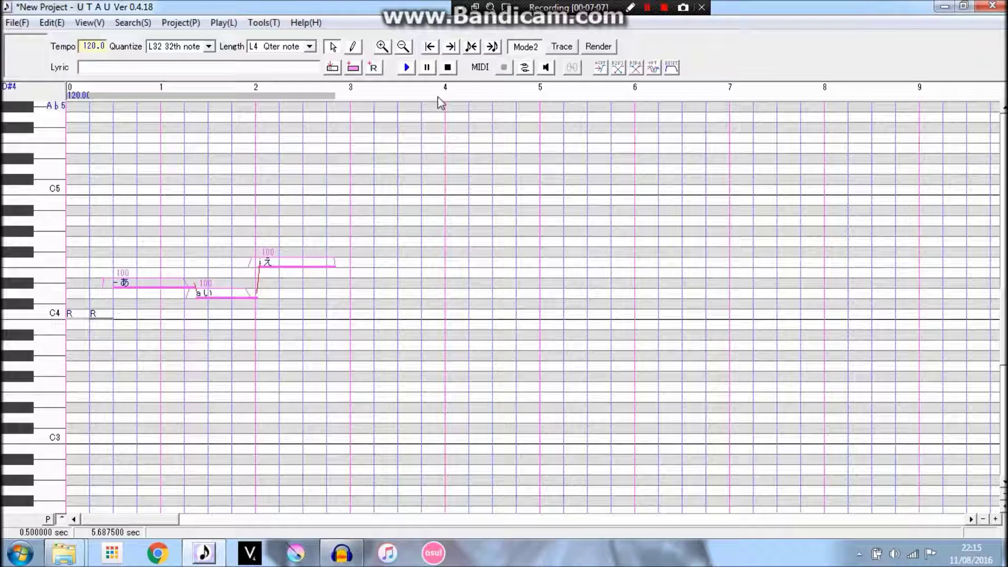
pyautogui.click(163, 279)
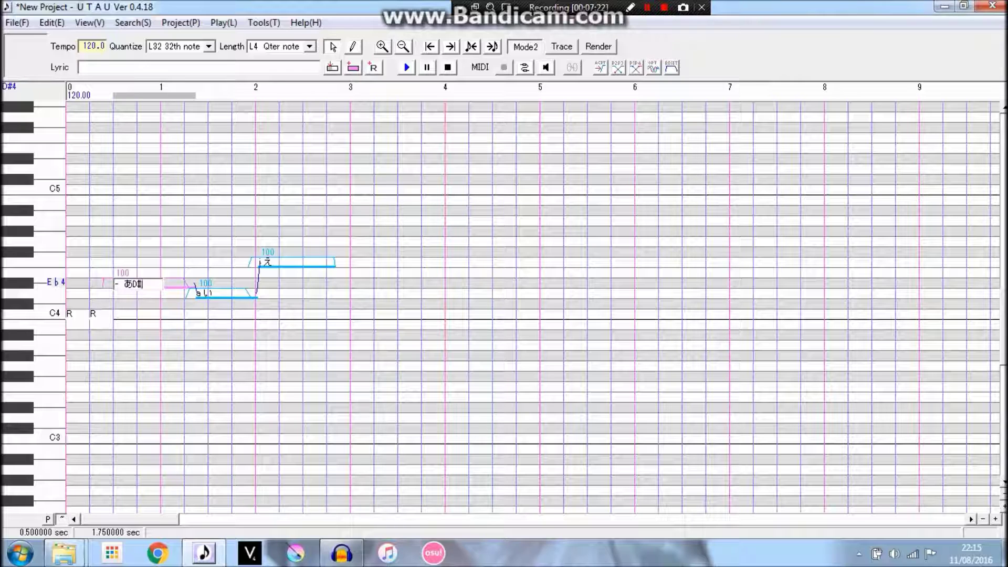
# Step: Commit the lyrics - あD#4, a いD#4 and i えD#4, then select all three notes
pyautogui.press('Tab')
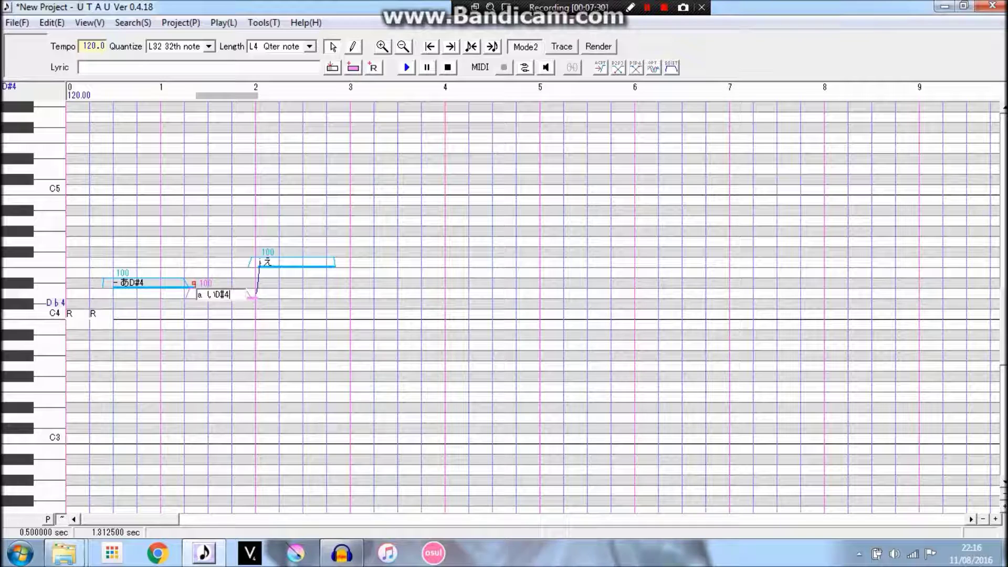
pyautogui.press('Return')
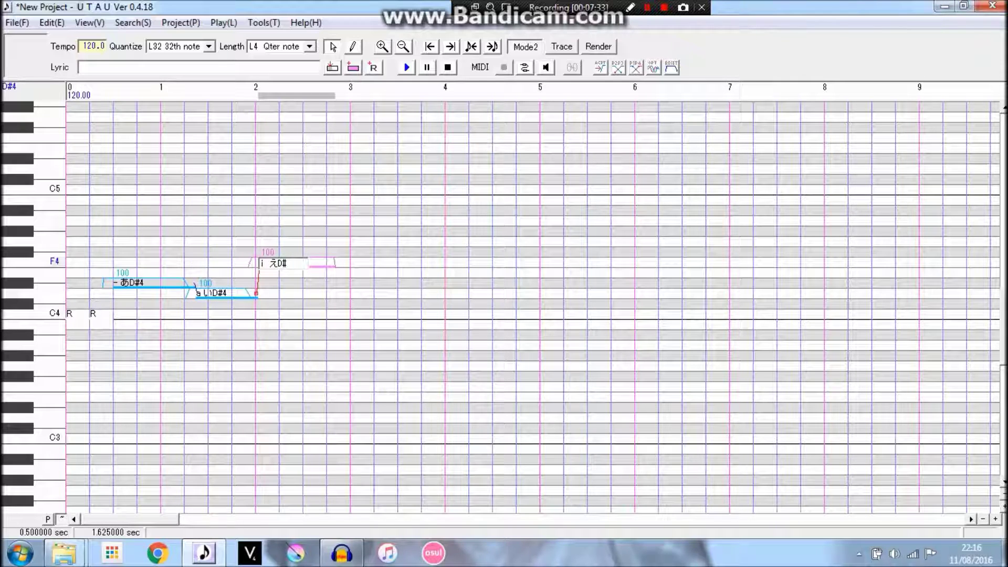
pyautogui.press('Return')
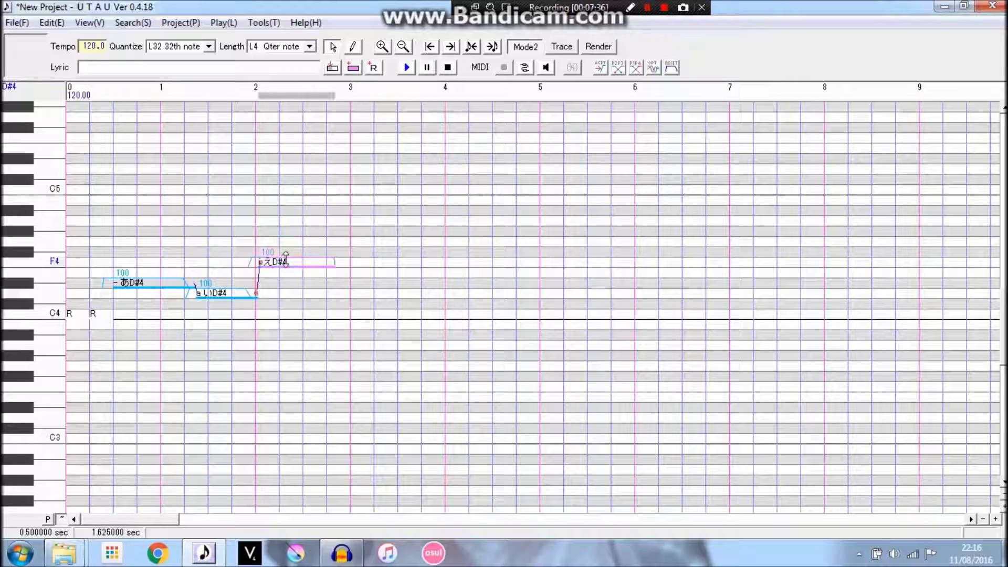
pyautogui.hotkey('ctrl', 'a')
# Step: Clear the three notes' preutterance and overlap in Region Property, then play the phrase
pyautogui.rightClick(277, 261)
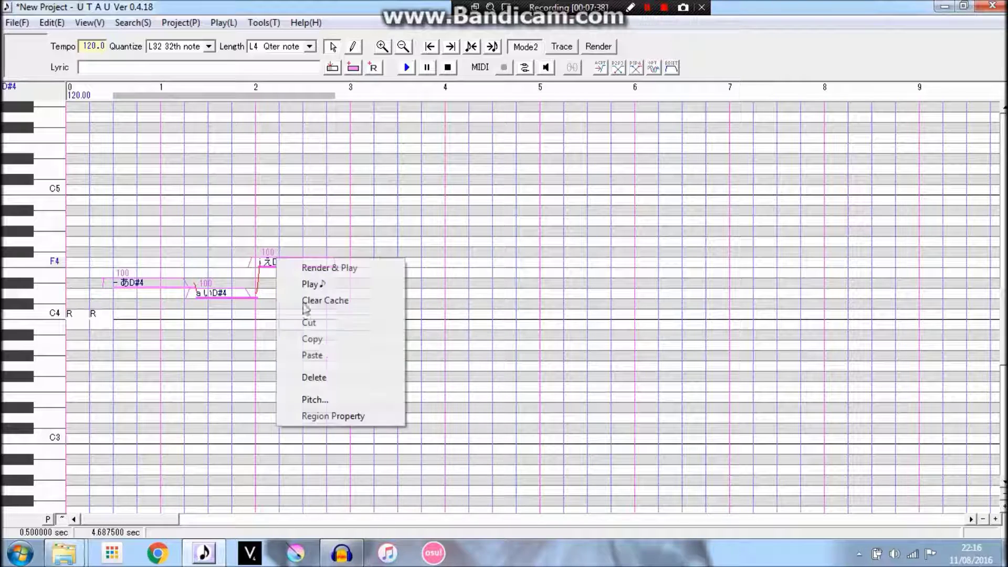
pyautogui.click(336, 418)
pyautogui.click(568, 236)
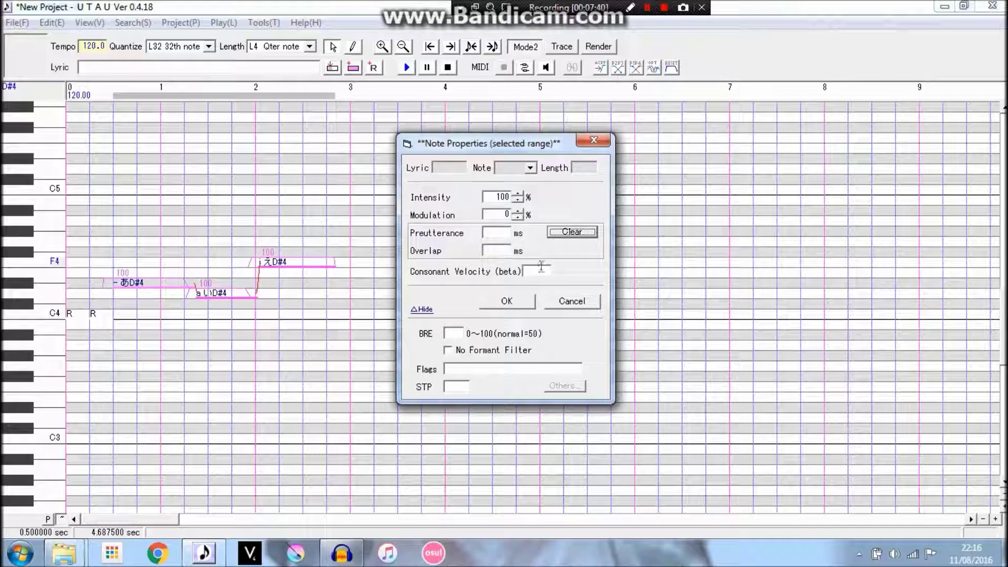
pyautogui.click(507, 301)
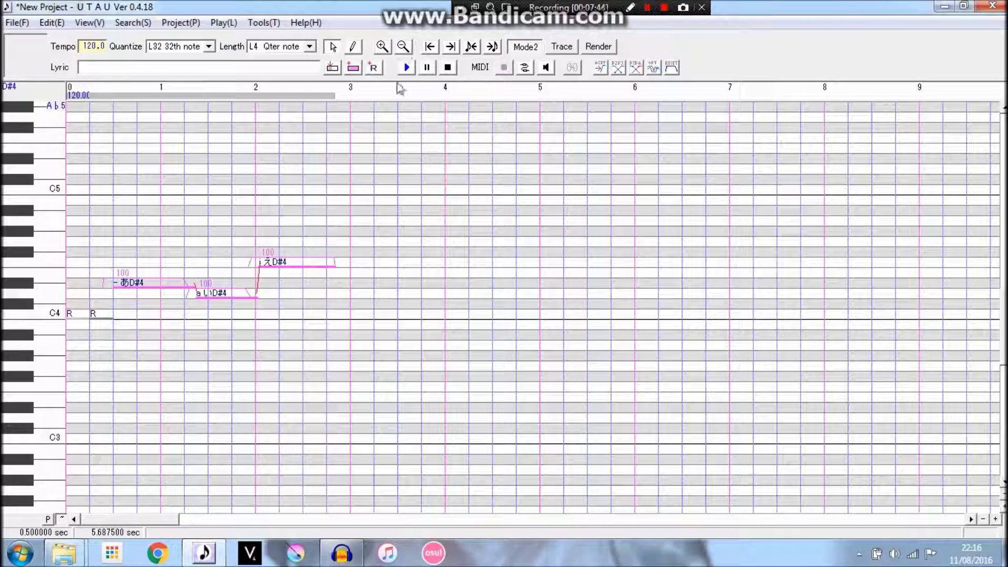
pyautogui.click(405, 70)
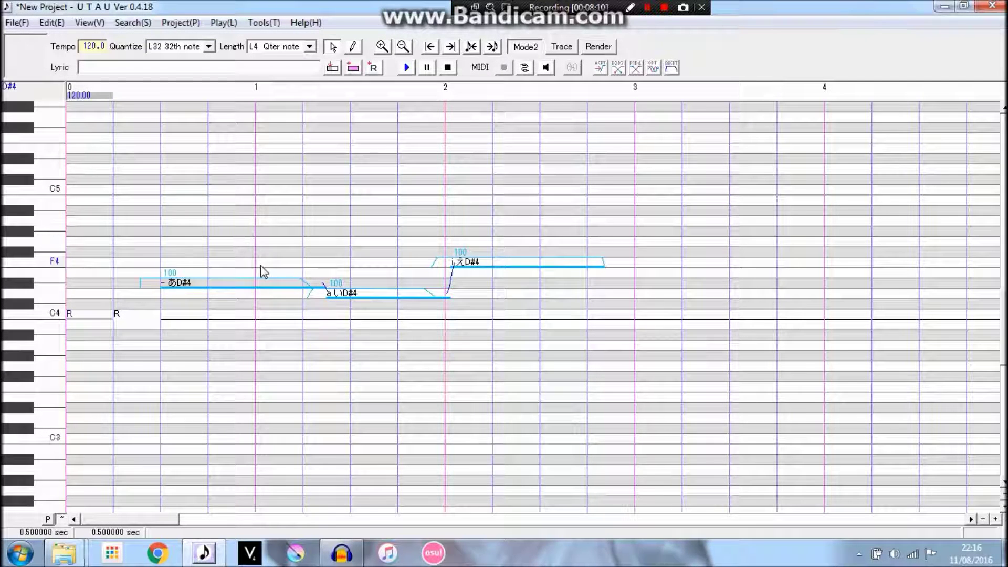
# Step: Copy the う character from the Name field in Voice Bank Settings (Ctrl+G)
pyautogui.doubleClick(463, 256)
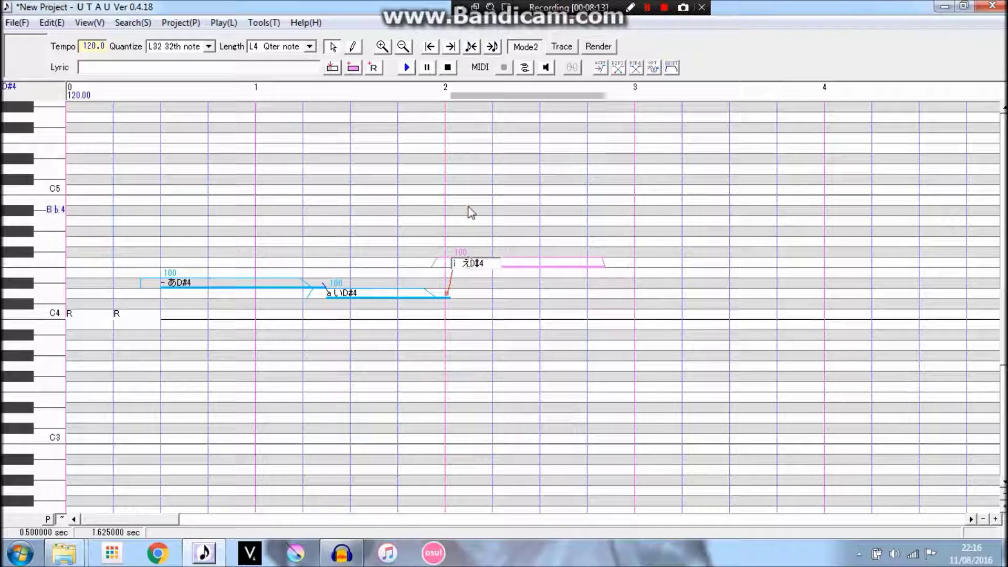
pyautogui.hotkey('alt', 't')
pyautogui.press('Escape')
pyautogui.hotkey('ctrl', 'g')
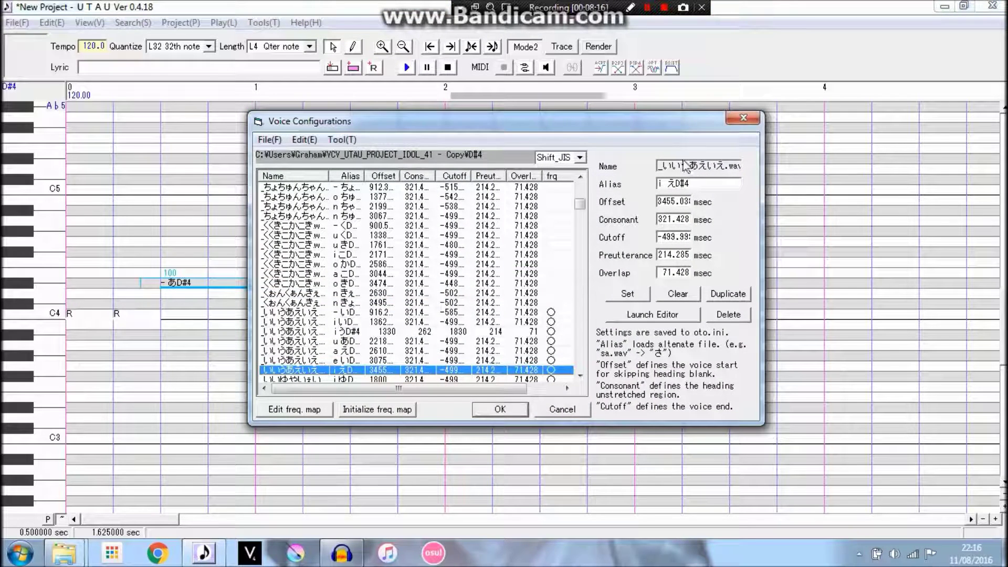
pyautogui.moveTo(685, 167); pyautogui.dragTo(679, 167)
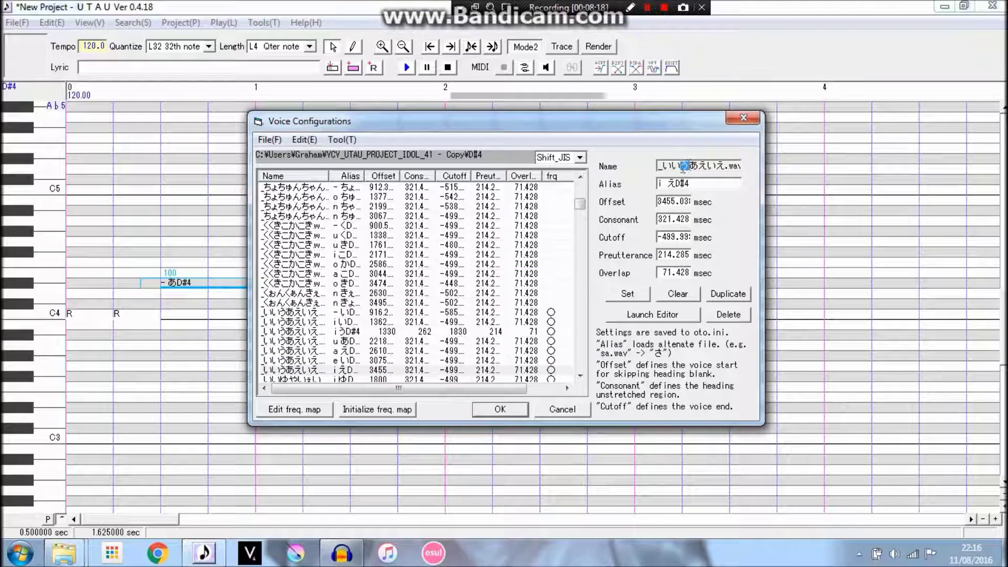
pyautogui.rightClick(685, 165)
pyautogui.click(721, 211)
pyautogui.click(743, 118)
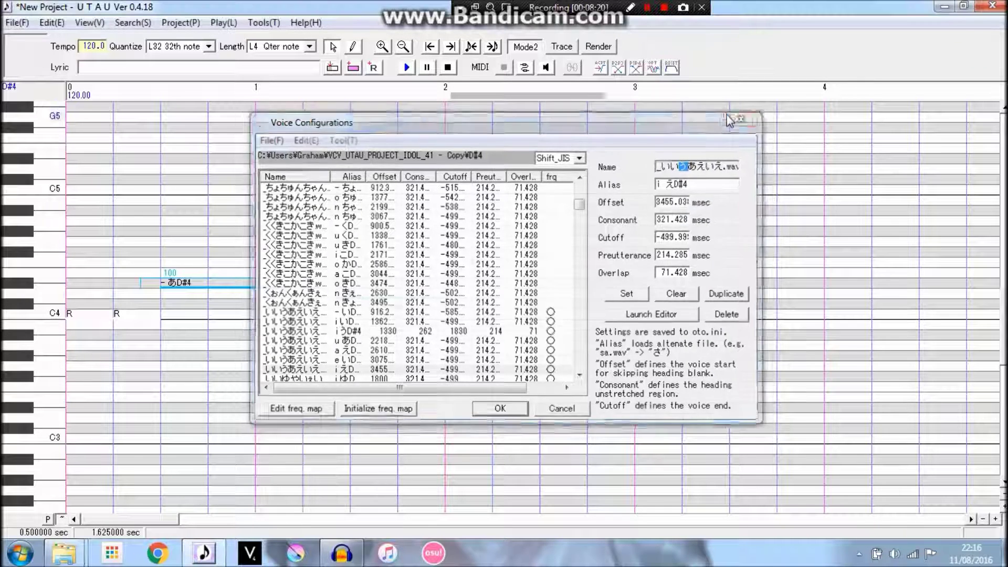
# Step: Edit the third note's lyric so i えD#4 becomes i うD#4
pyautogui.rightClick(527, 260)
pyautogui.doubleClick(498, 261)
pyautogui.click(474, 262)
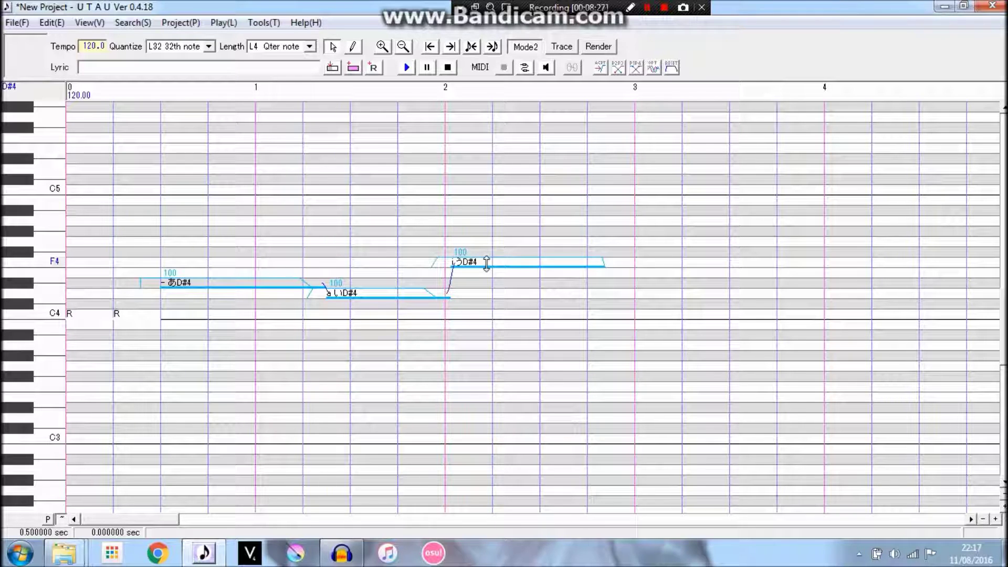
# Step: Select all three notes and play the phrase twice, through to i うD#4
pyautogui.hotkey('ctrl', 'a')
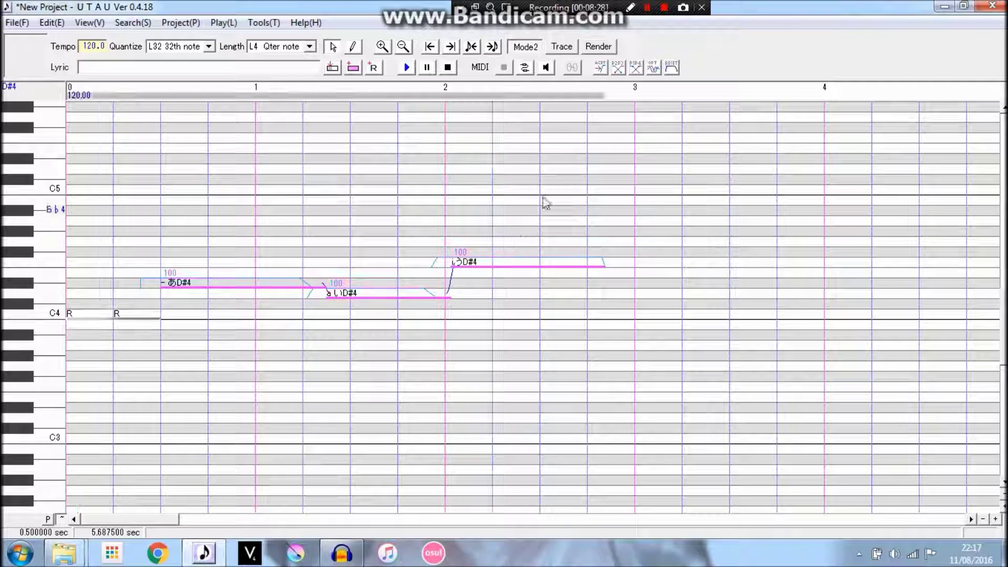
pyautogui.click(407, 68)
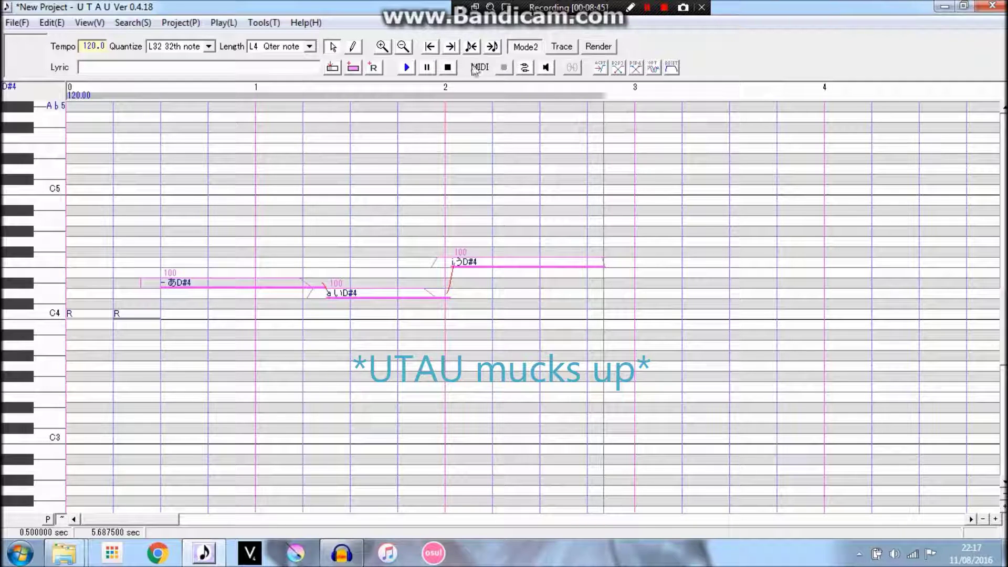
pyautogui.click(408, 67)
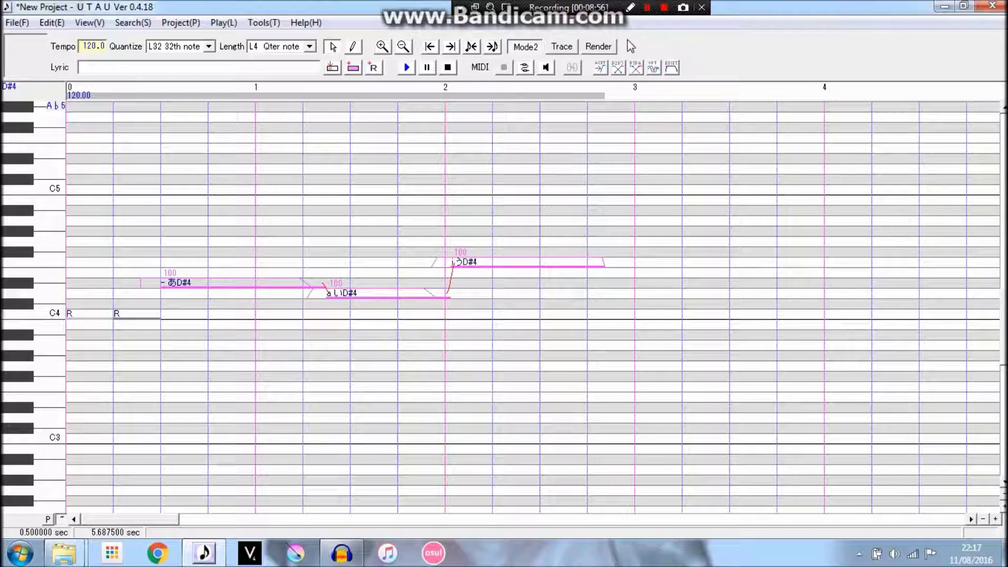
# Step: Apply the P2P3 envelope shape to the notes' volume envelopes
pyautogui.click(620, 77)
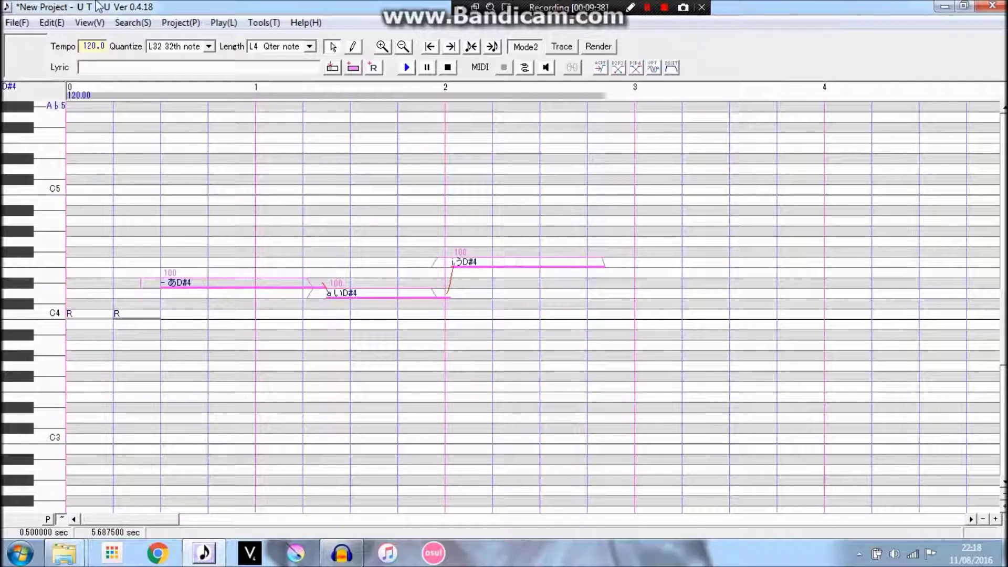
pyautogui.click(264, 22)
pyautogui.moveTo(292, 30)
pyautogui.moveTo(264, 22)
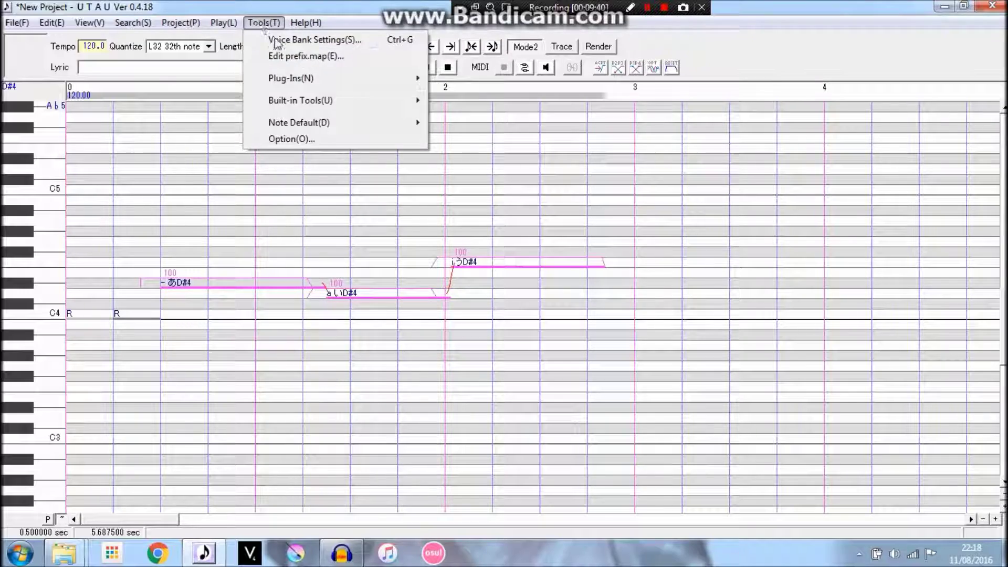
pyautogui.click(316, 39)
pyautogui.moveTo(580, 189); pyautogui.dragTo(569, 388)
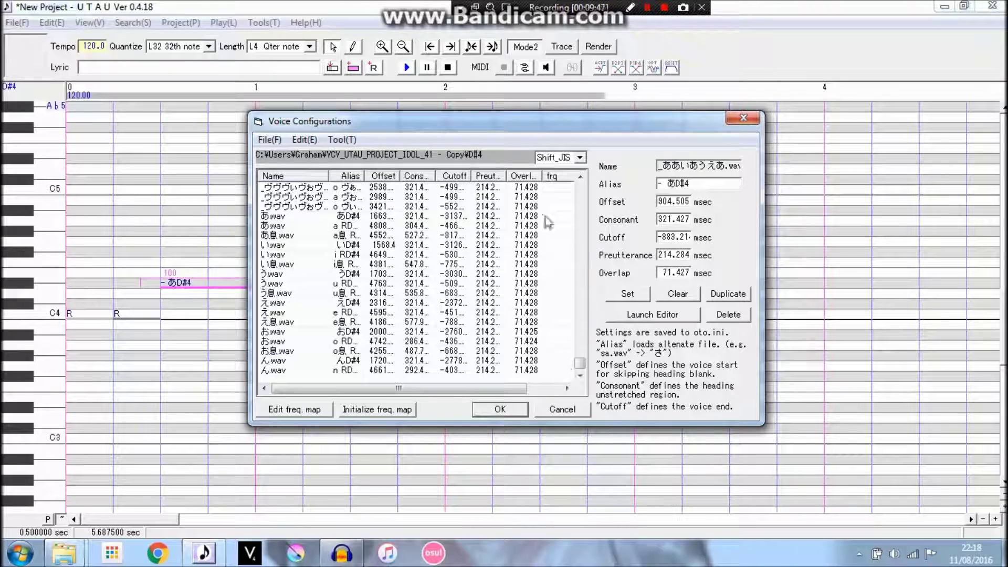
pyautogui.click(744, 118)
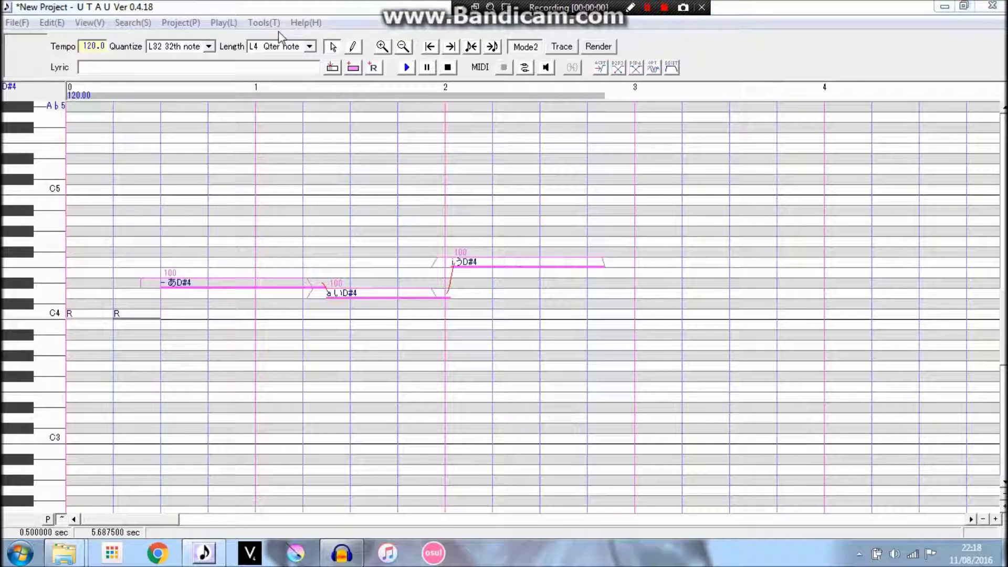
pyautogui.click(264, 23)
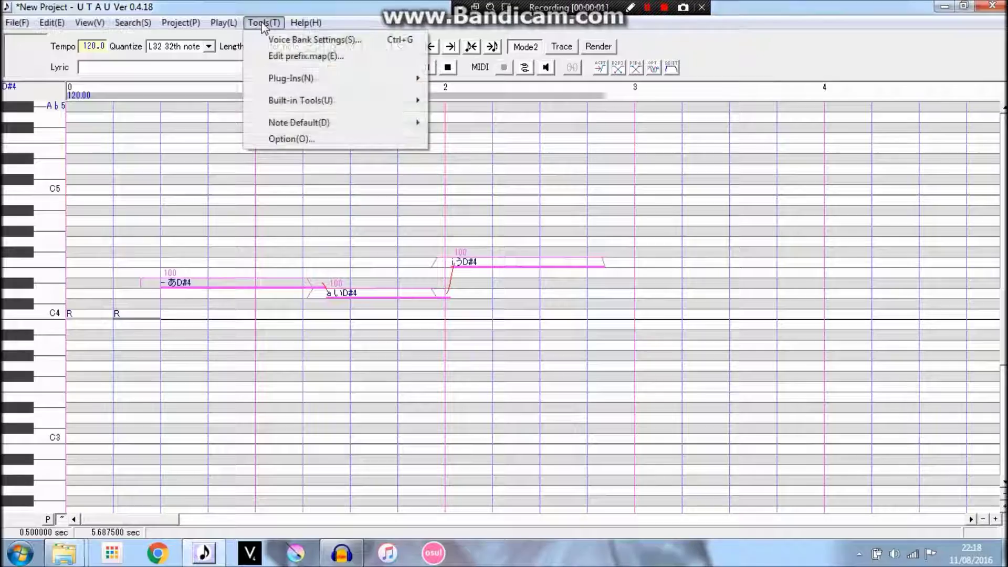
pyautogui.click(307, 41)
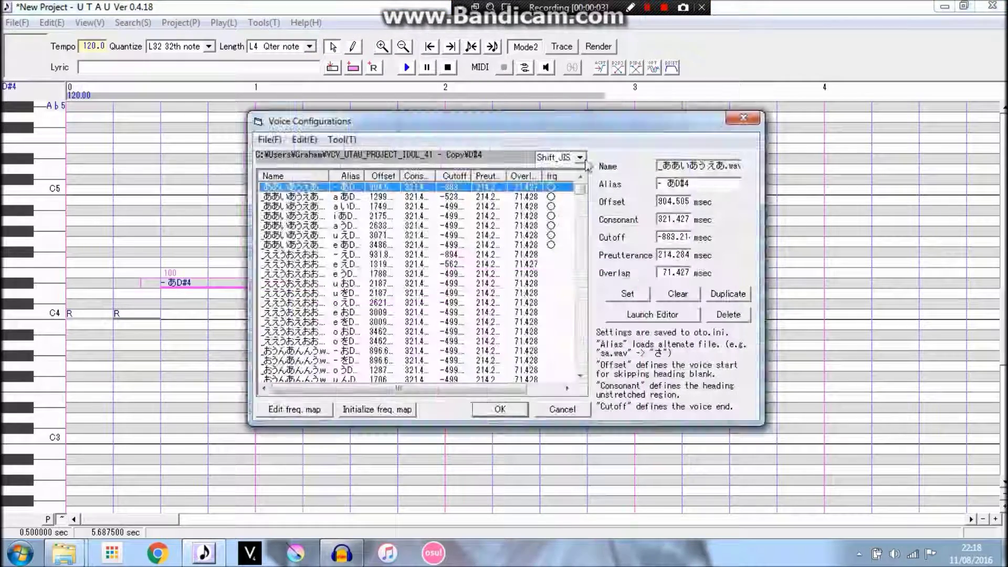
pyautogui.click(660, 315)
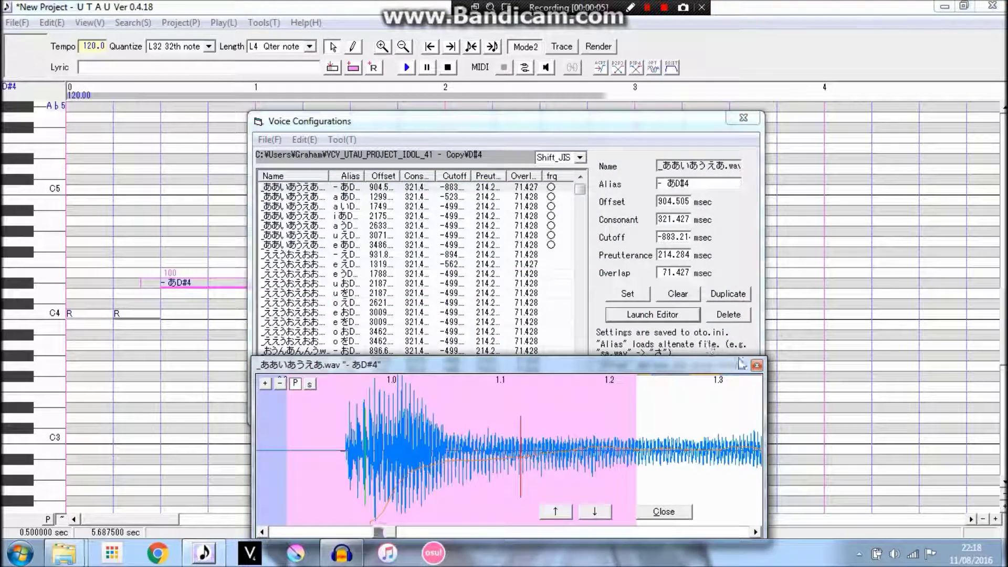
pyautogui.click(757, 366)
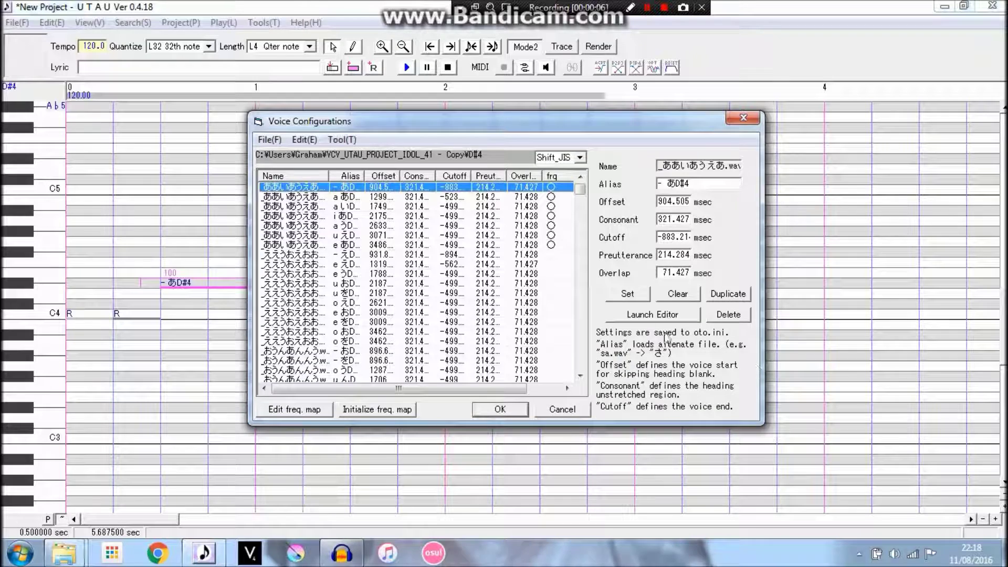
pyautogui.click(743, 118)
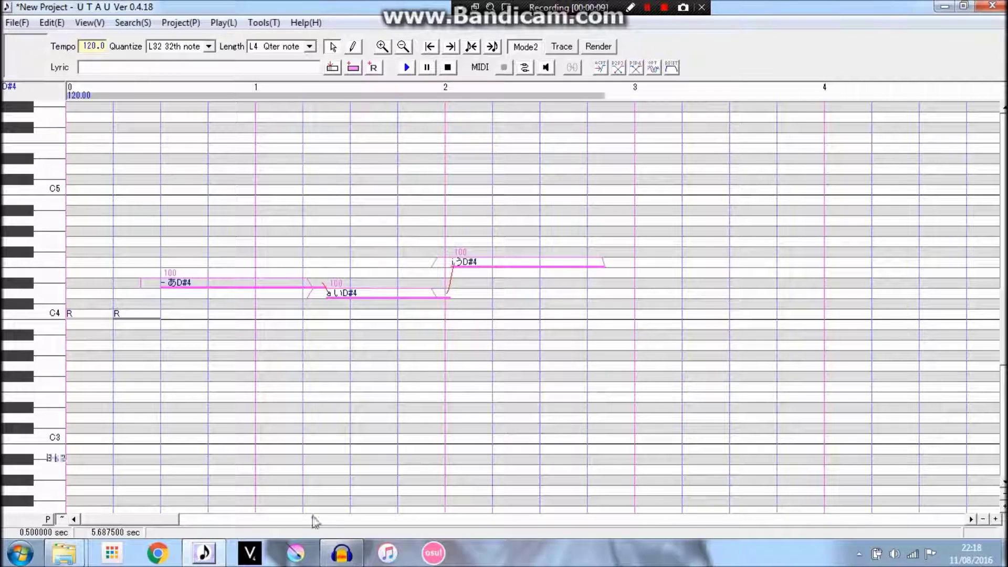
pyautogui.click(51, 551)
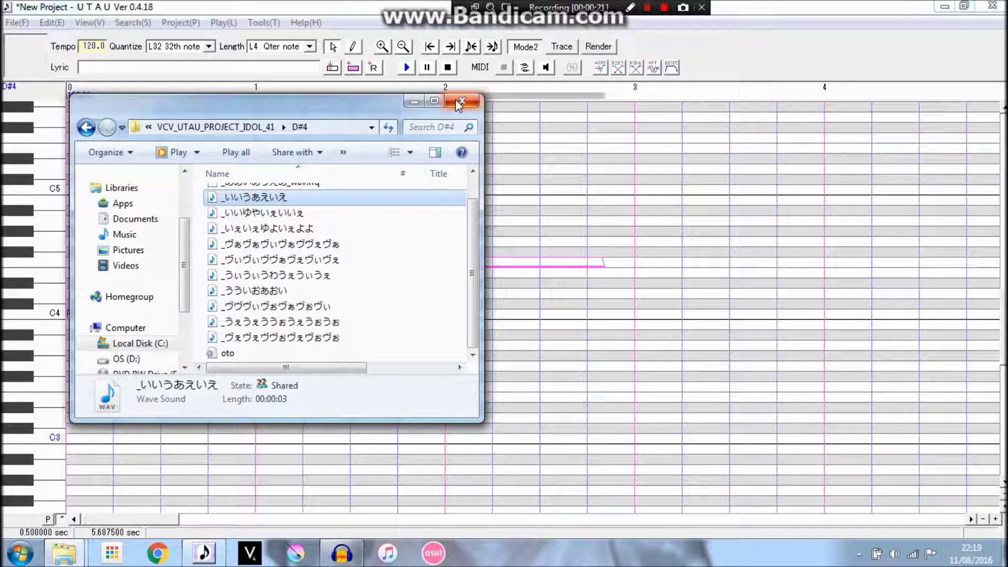
pyautogui.click(461, 101)
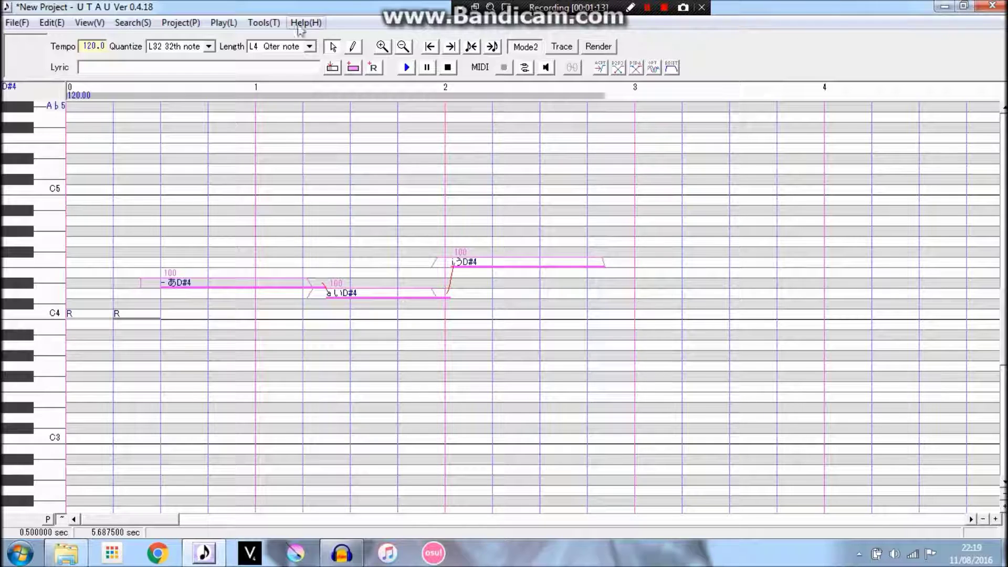
pyautogui.click(264, 23)
pyautogui.click(290, 45)
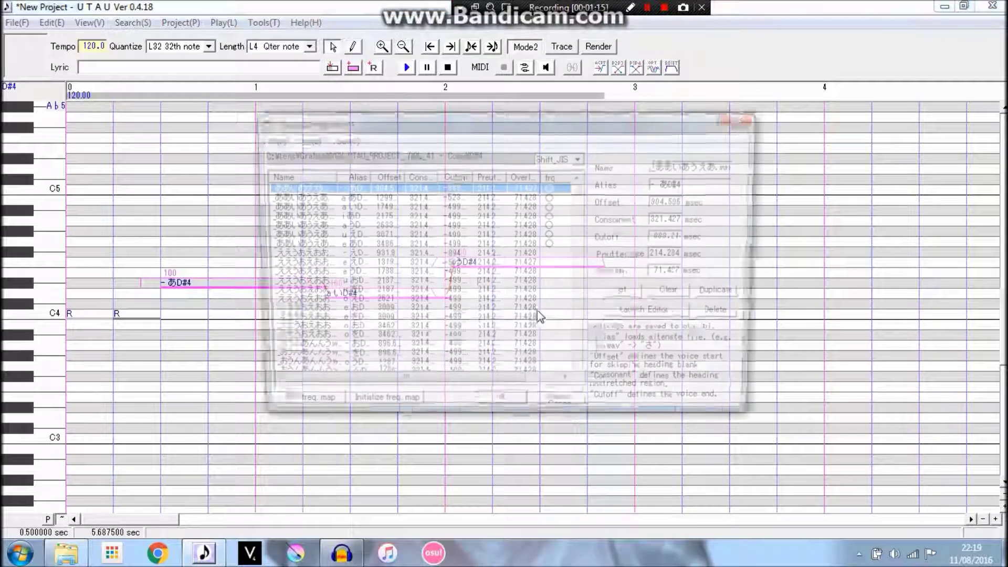
pyautogui.click(652, 315)
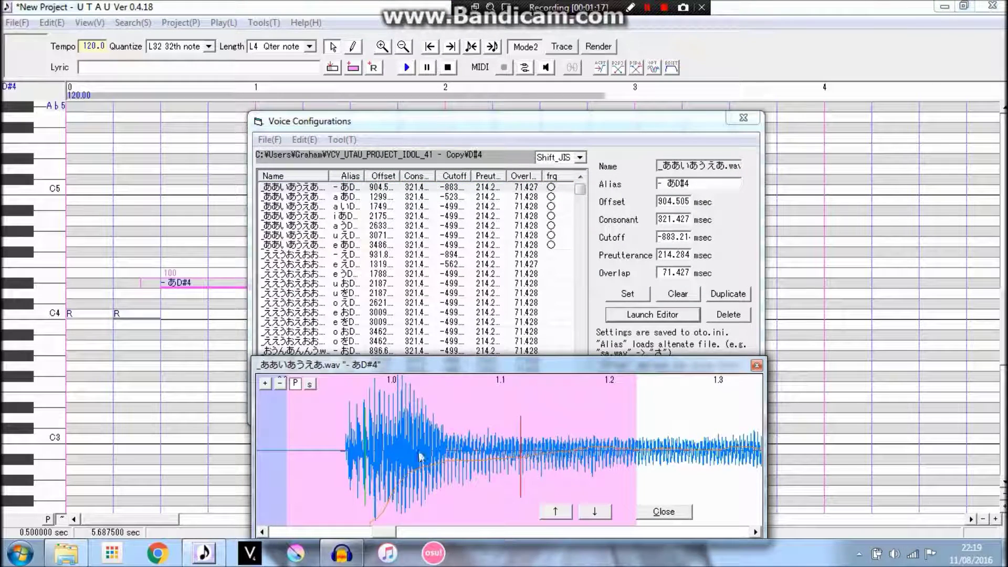
pyautogui.click(756, 367)
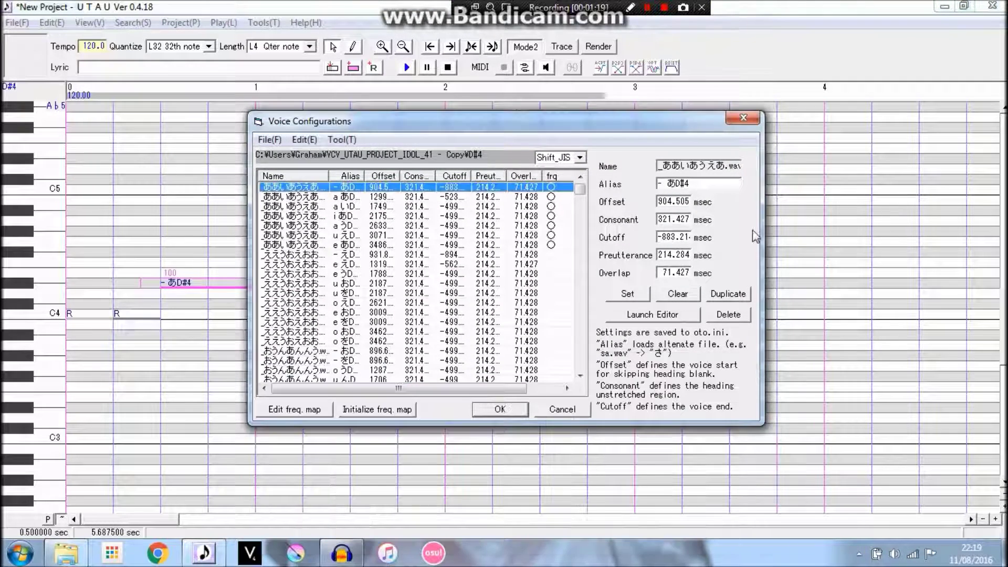
pyautogui.click(740, 116)
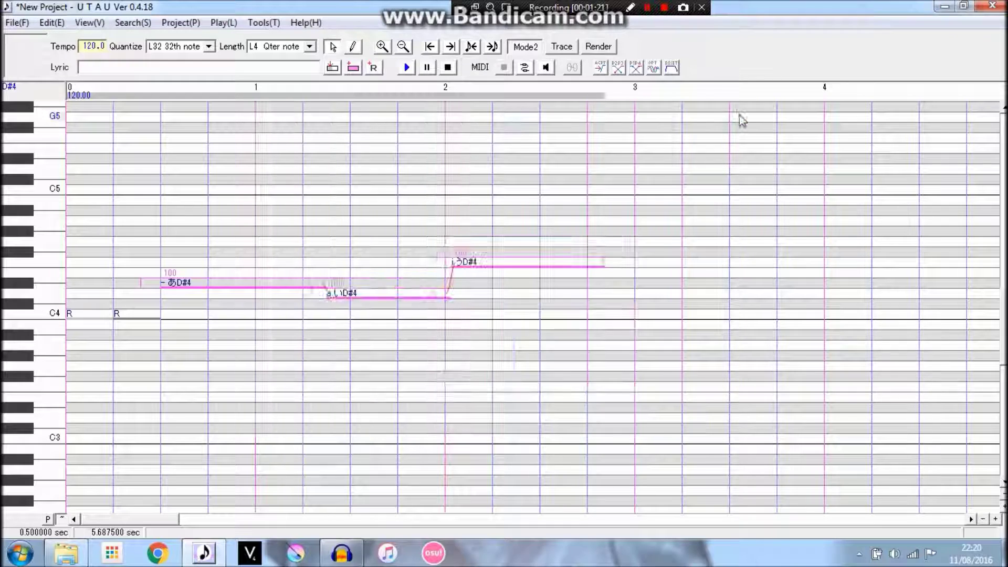